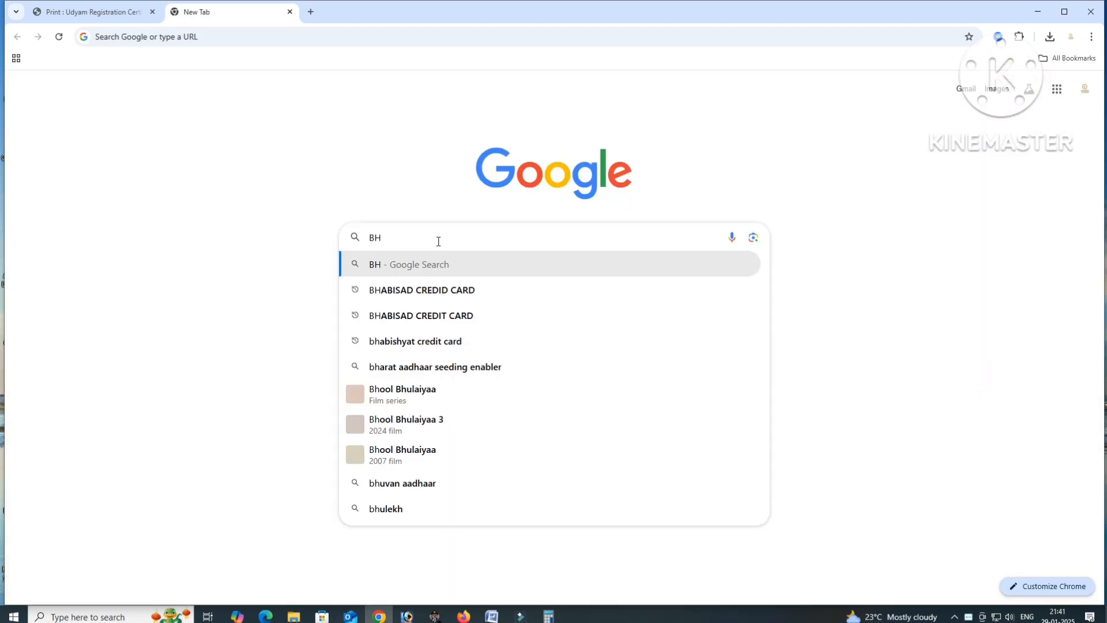
# - Run the Google search for the earlier Bhabishyat credit card suggestion
pyautogui.press('Down')
pyautogui.press('Return')
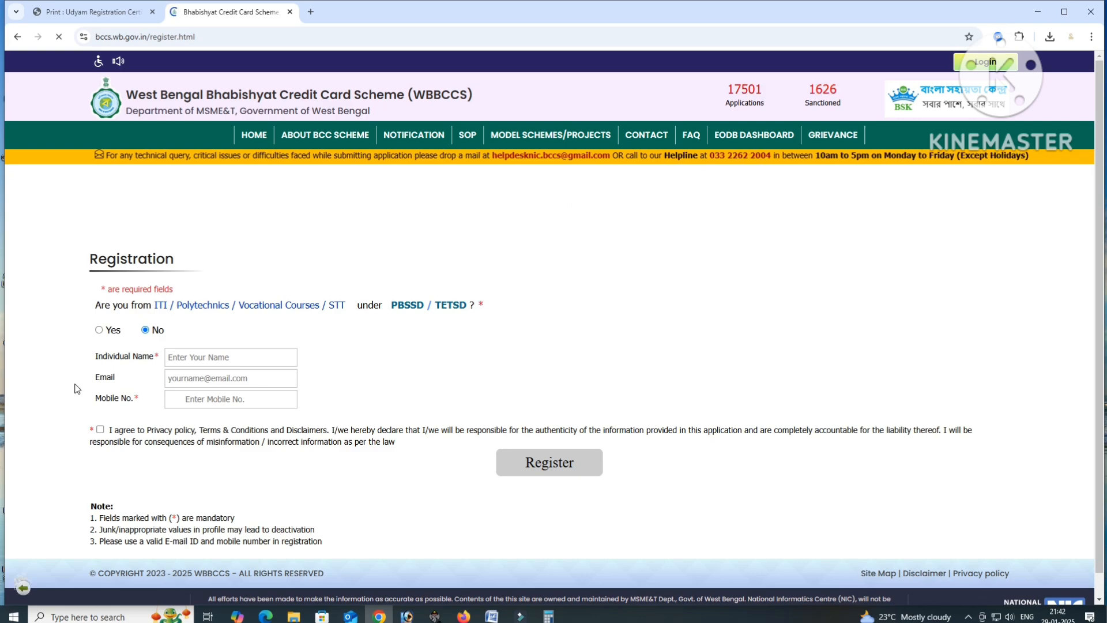
# - Enter the applicant's individual name and the one-time password received
pyautogui.click(206, 356)
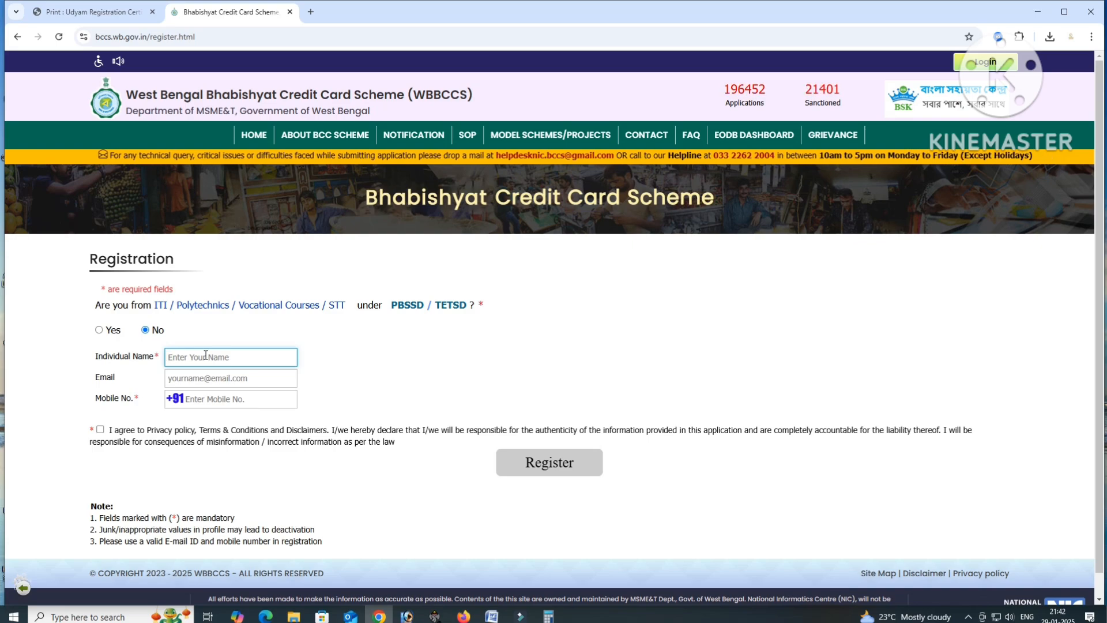
pyautogui.write('SANKA')
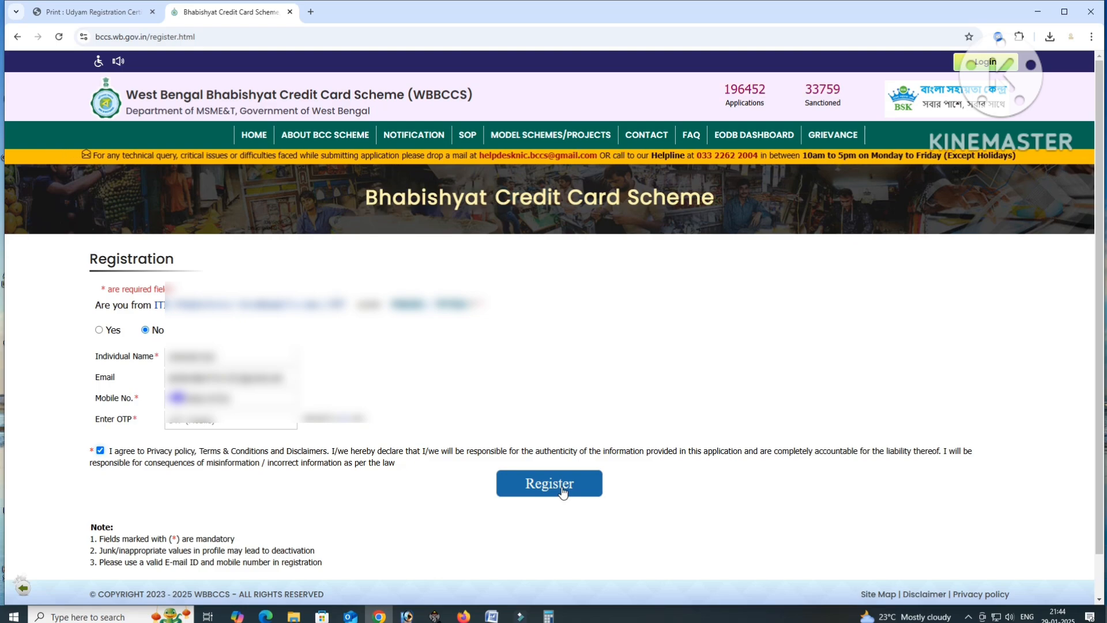
pyautogui.click(173, 418)
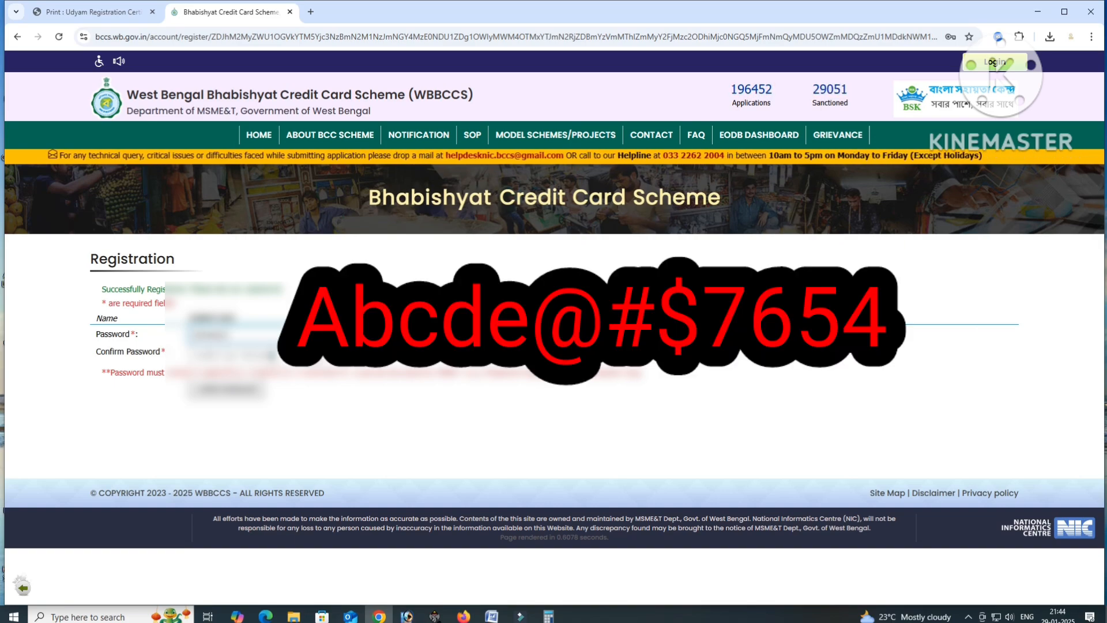
# - Confirm the new account password, submit it, and go to the login page
pyautogui.click(271, 356)
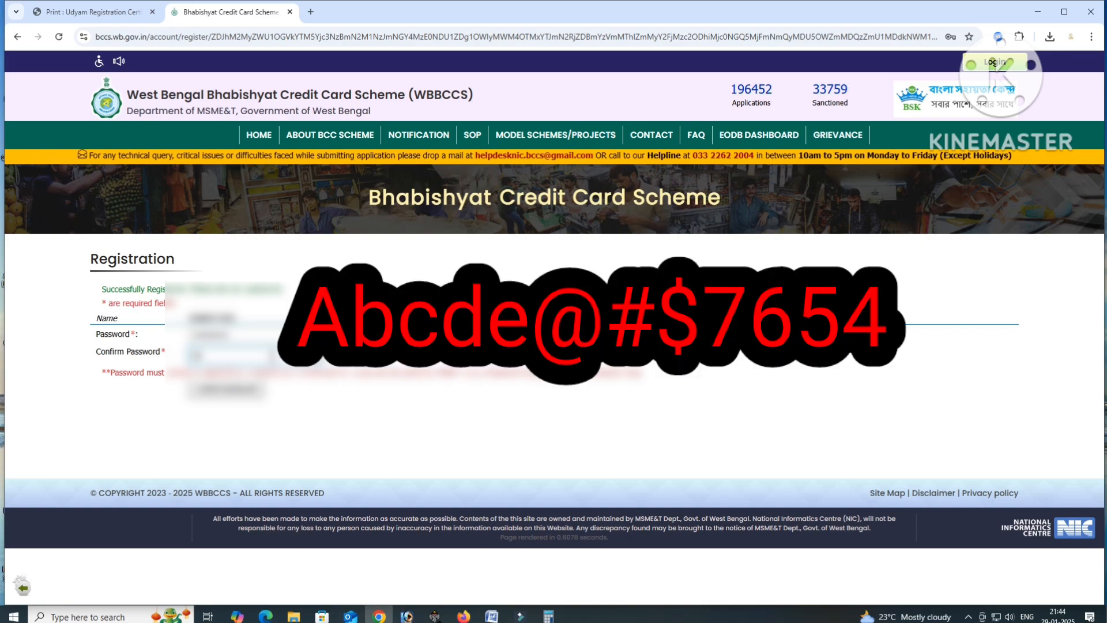
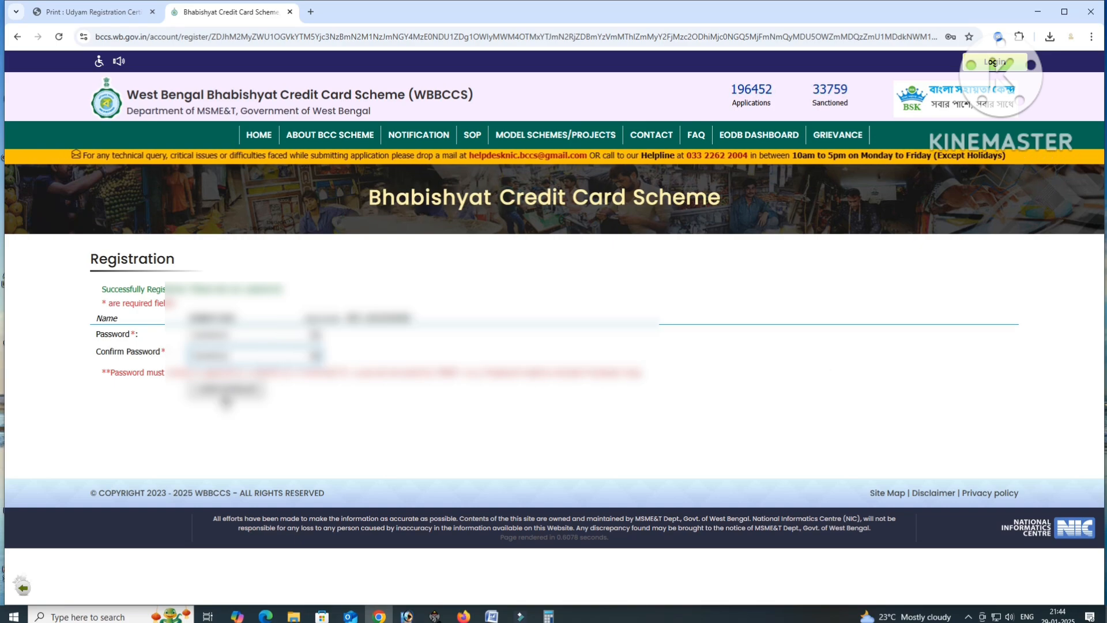
pyautogui.click(226, 395)
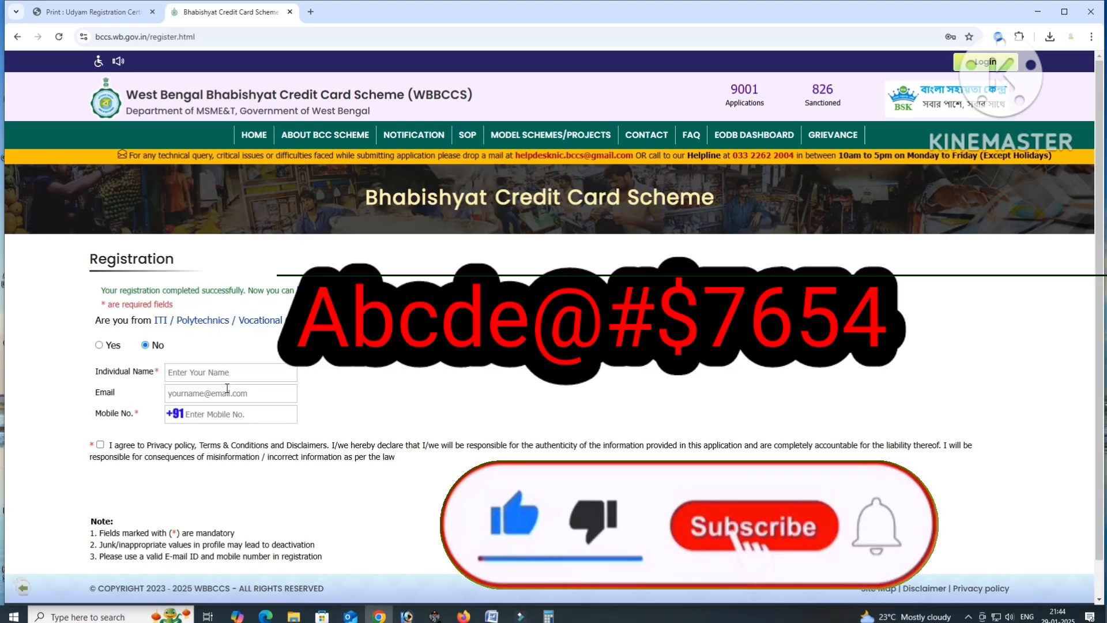
pyautogui.click(197, 372)
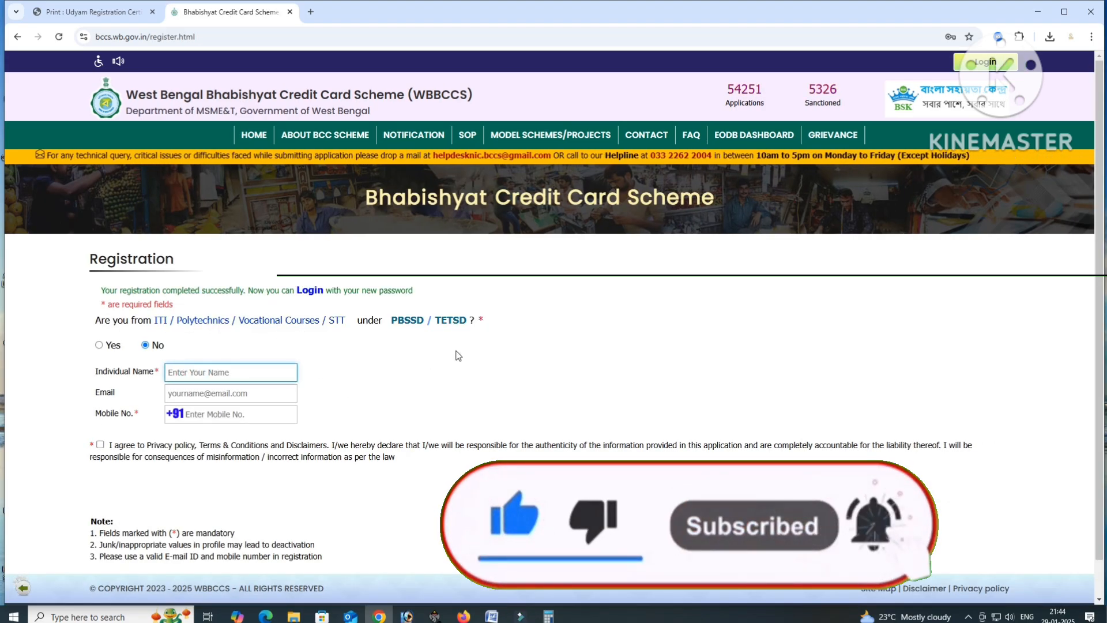
pyautogui.click(307, 290)
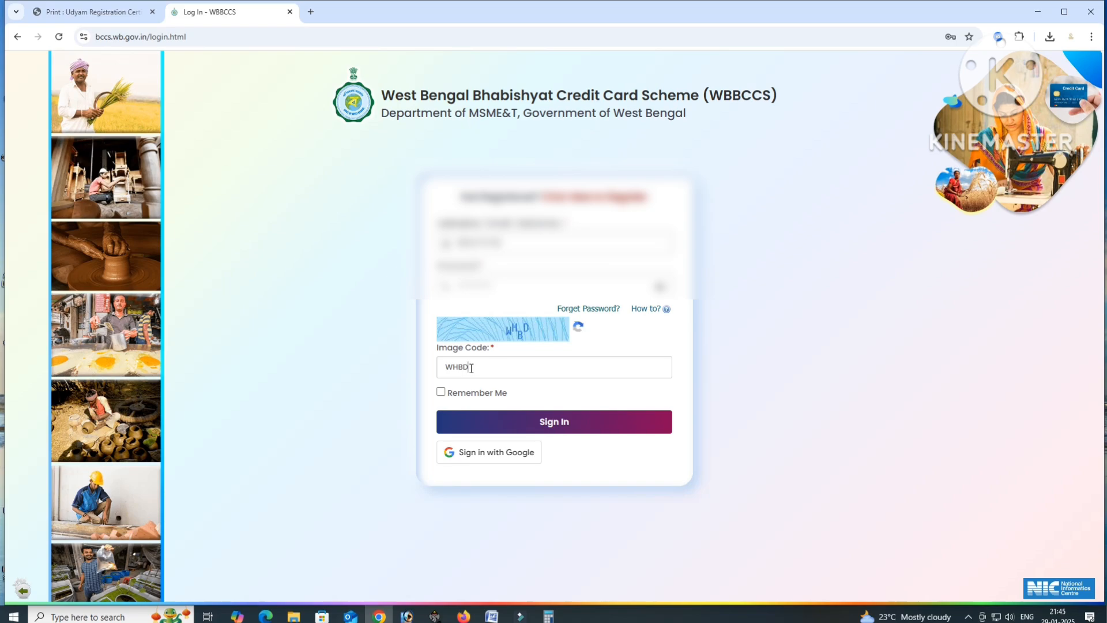
# - Sign in and start a new application with 'Click here to Fill Up the Form'
pyautogui.click(507, 420)
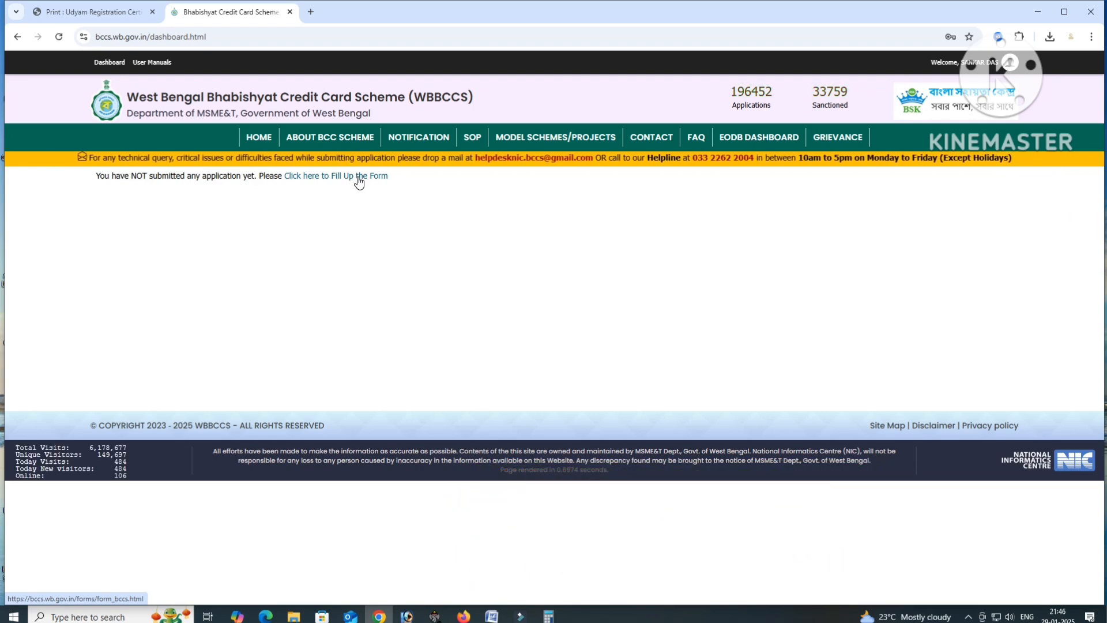
pyautogui.click(340, 176)
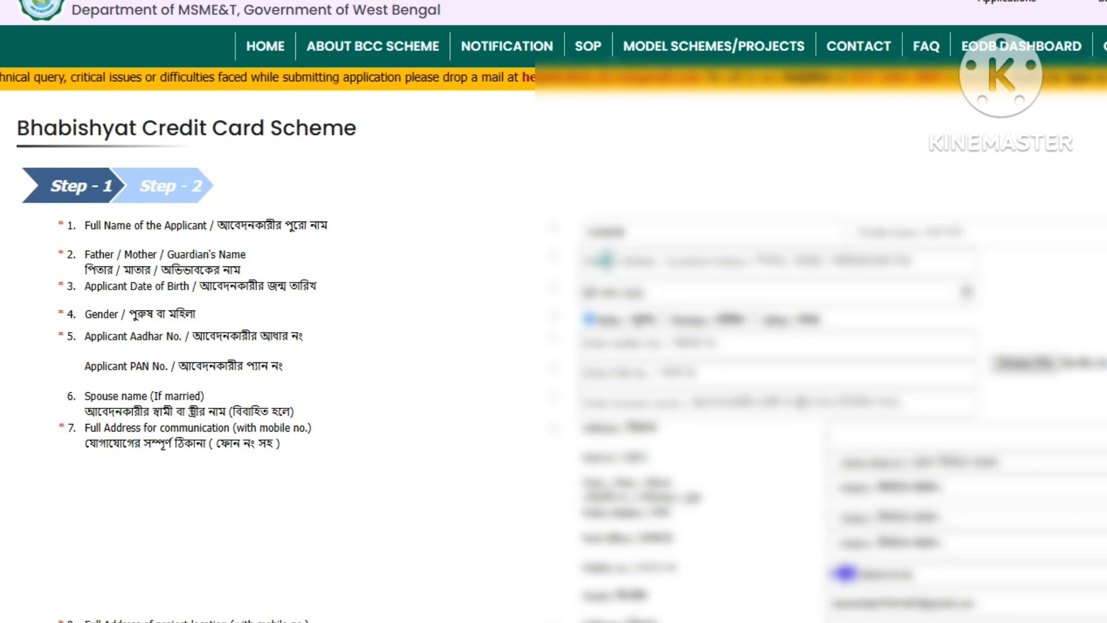
# - Enter the father's or guardian's full name, correcting a typo
pyautogui.click(608, 260)
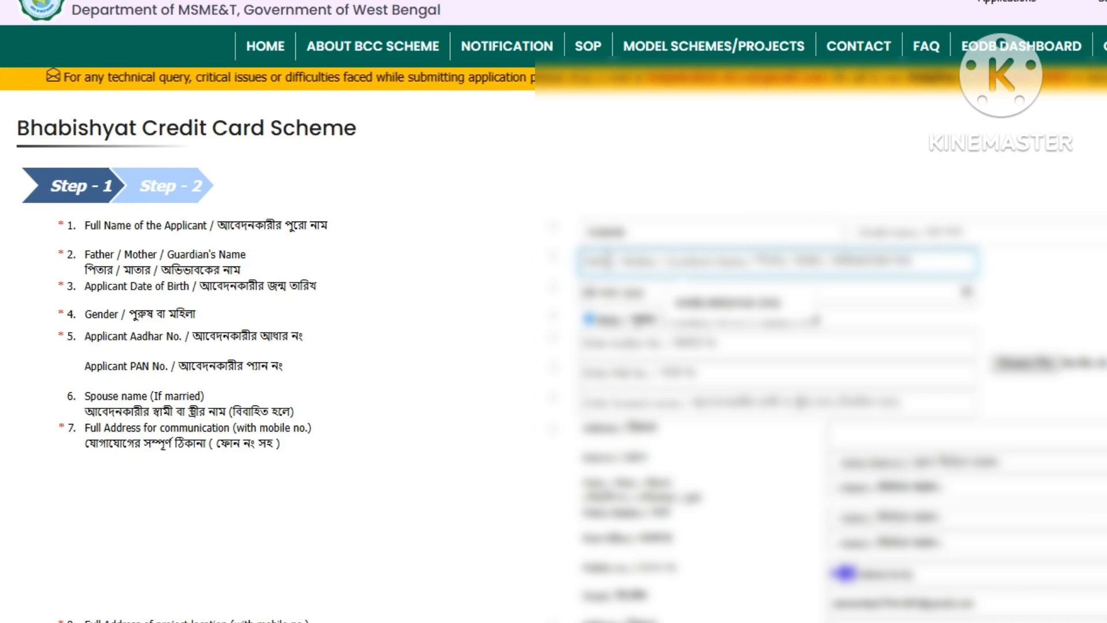
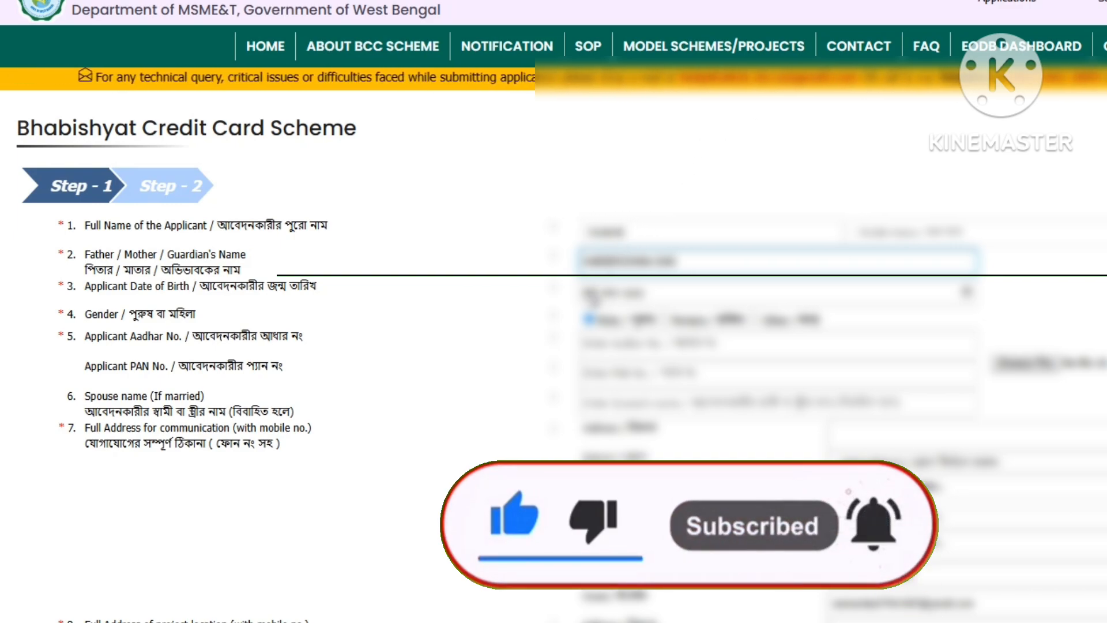
# - Fill in the applicant's date of birth and Aadhaar number, then move to the PAN field
pyautogui.click(587, 291)
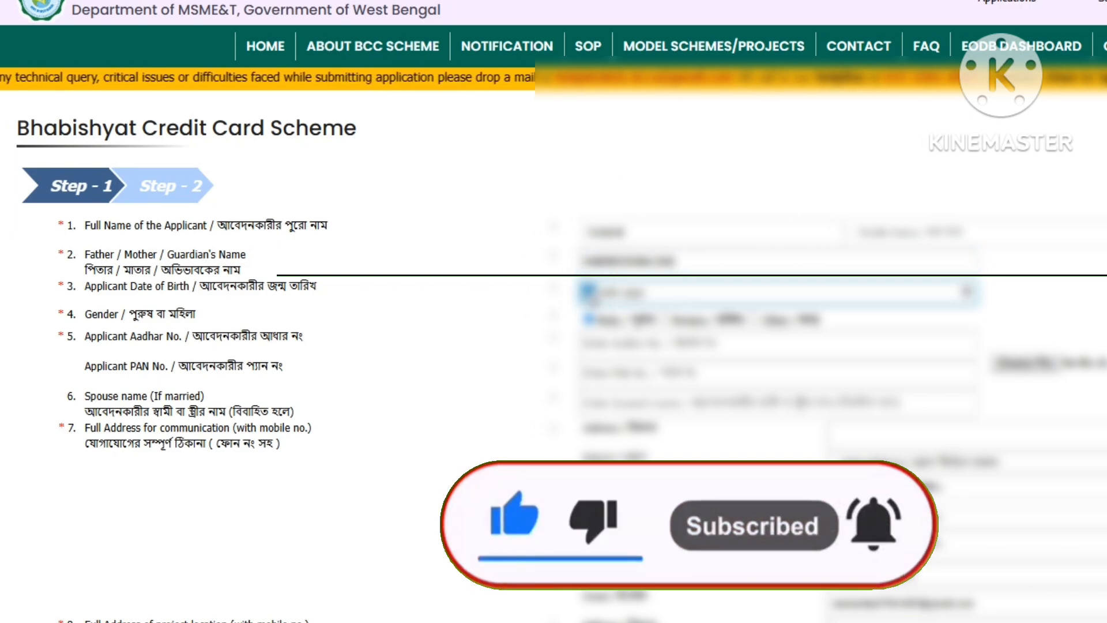
pyautogui.write('01')
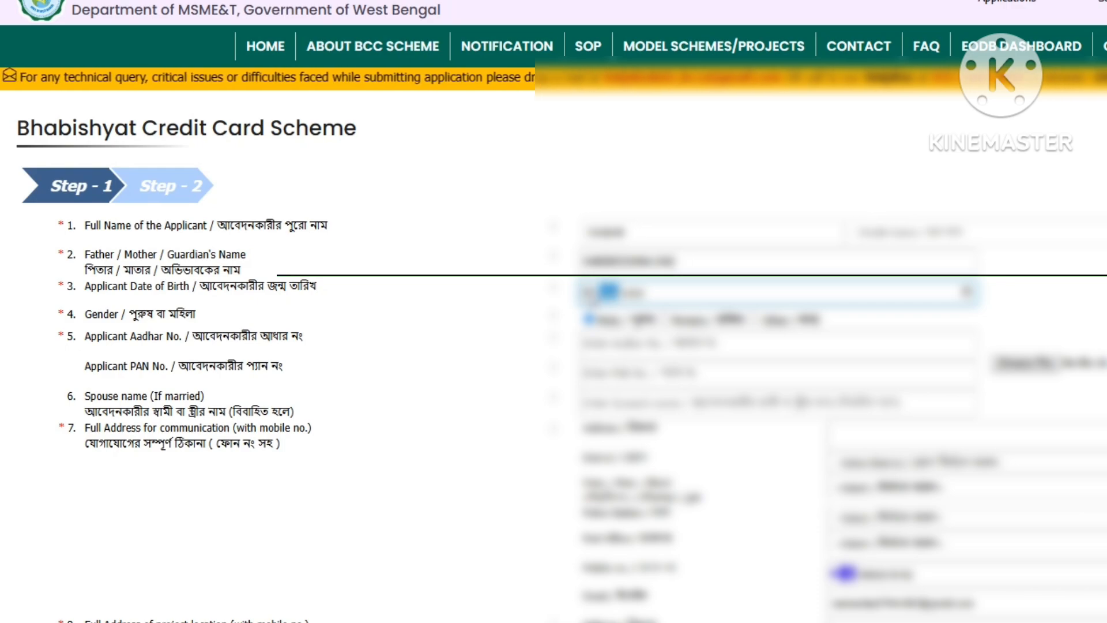
pyautogui.write('011')
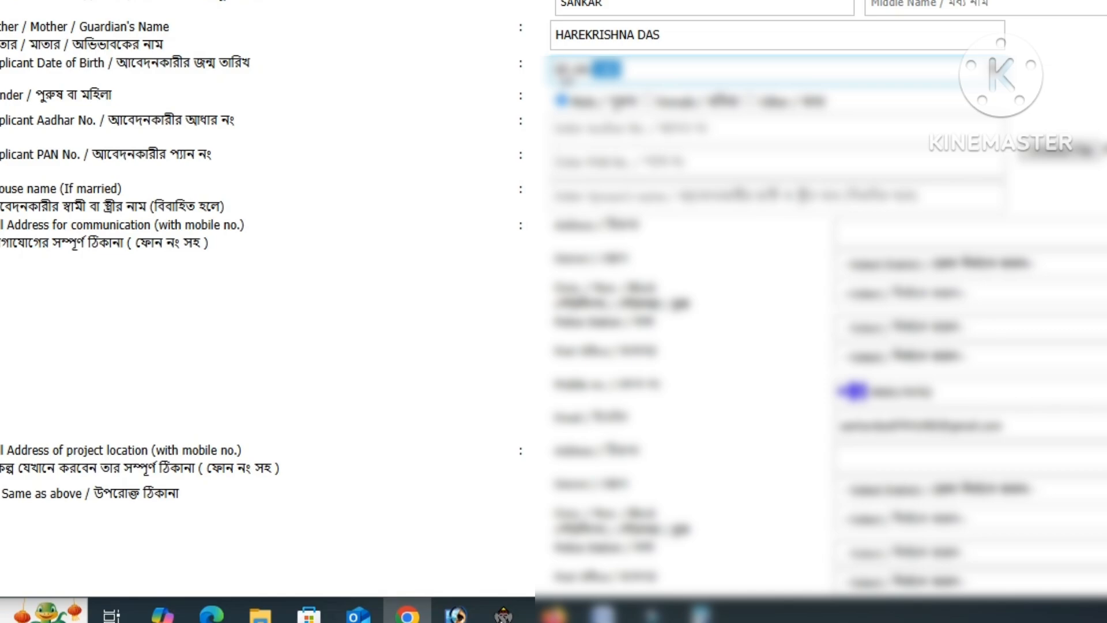
pyautogui.click(569, 129)
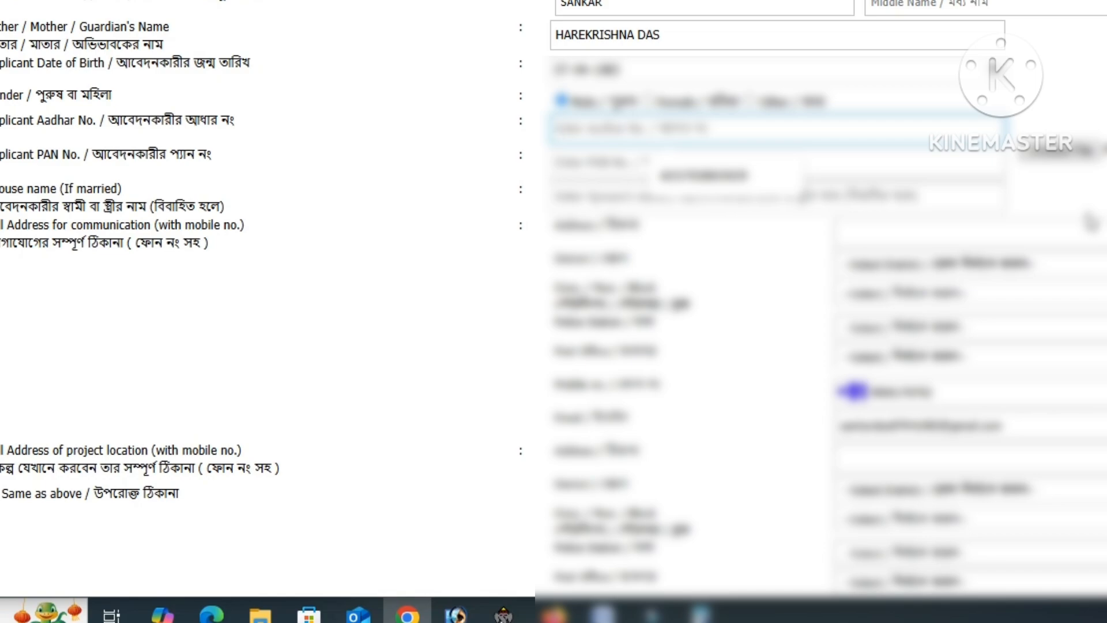
pyautogui.write('????')
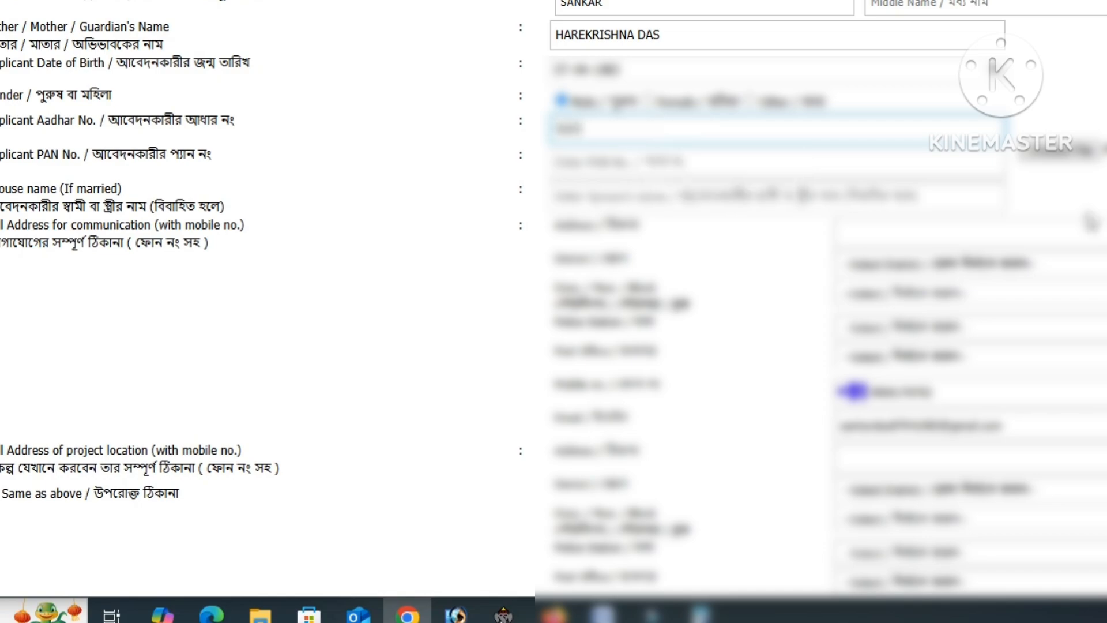
pyautogui.write('????????')
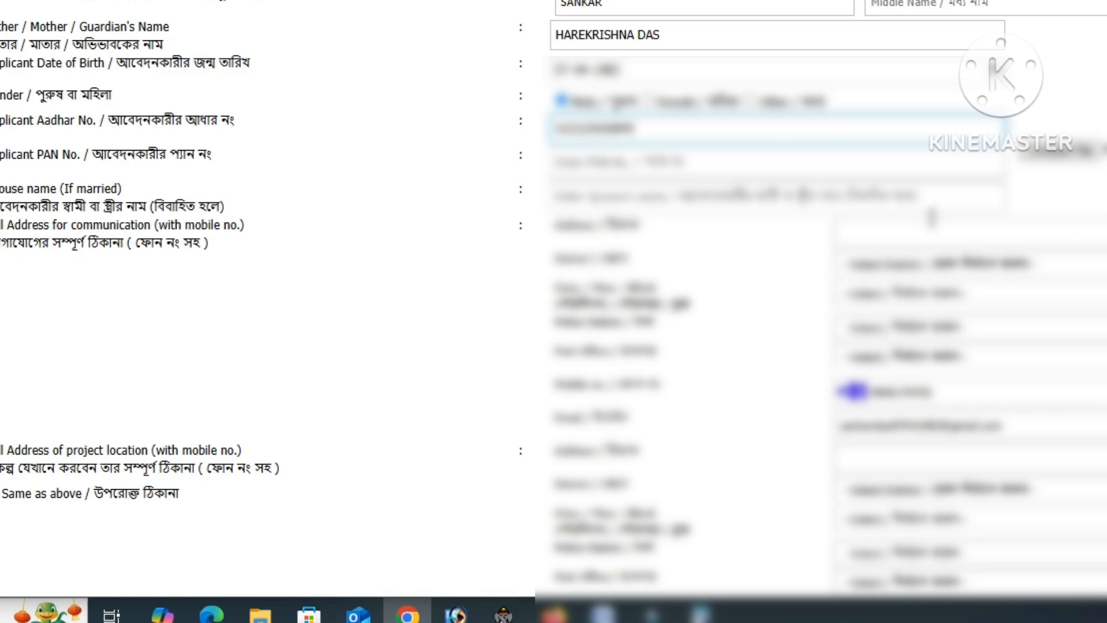
pyautogui.click(699, 162)
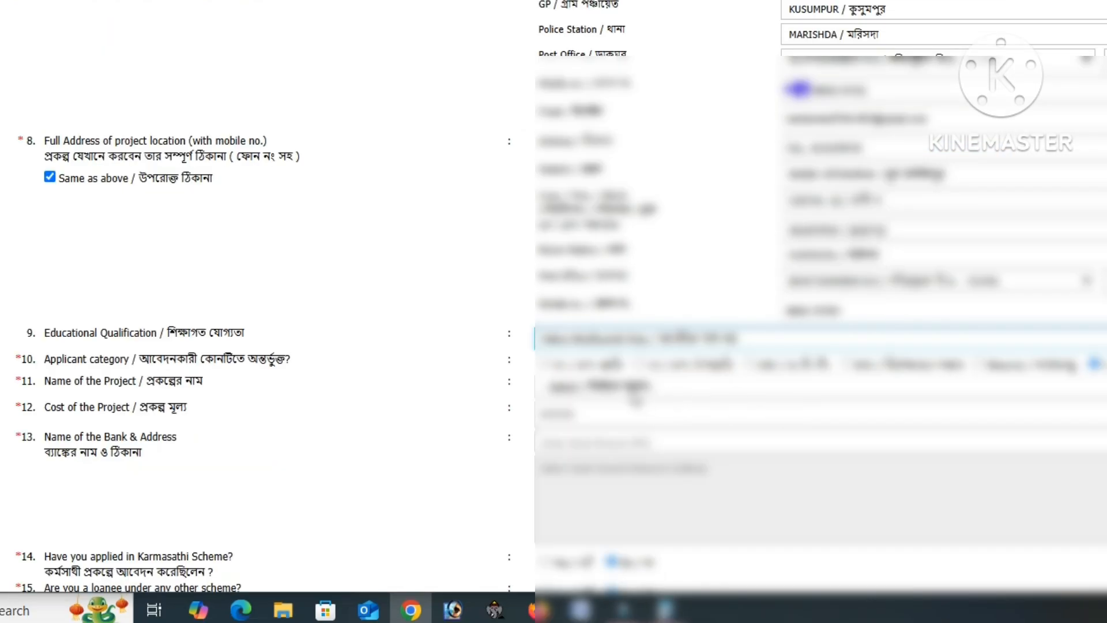
# - Choose Fast Food from the Name of the Project list
pyautogui.click(636, 398)
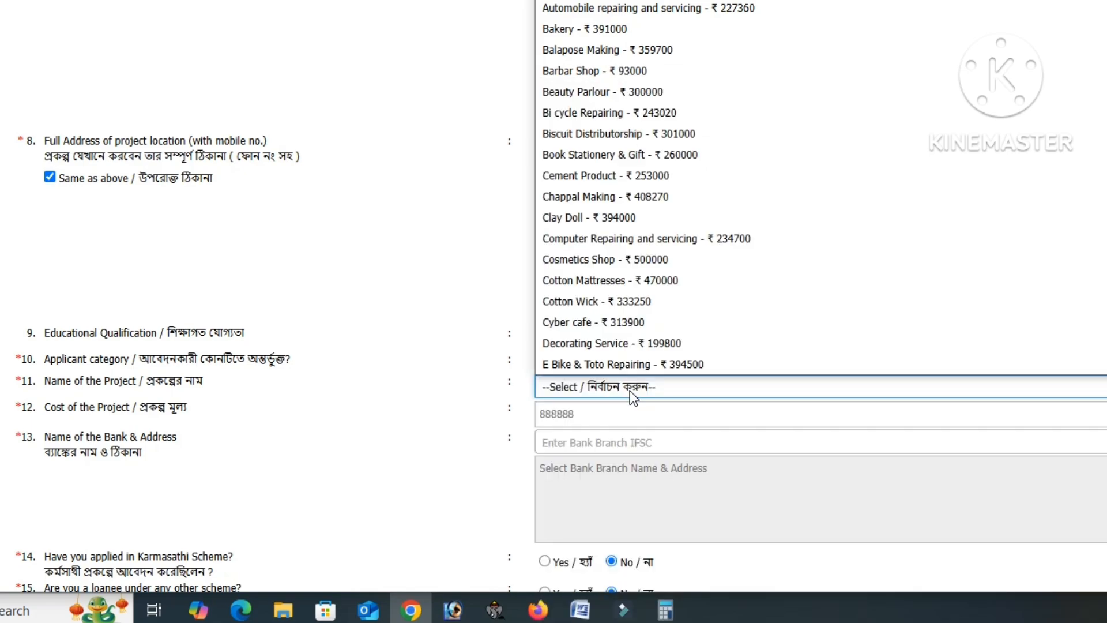
pyautogui.scroll(-10, 605, 115)
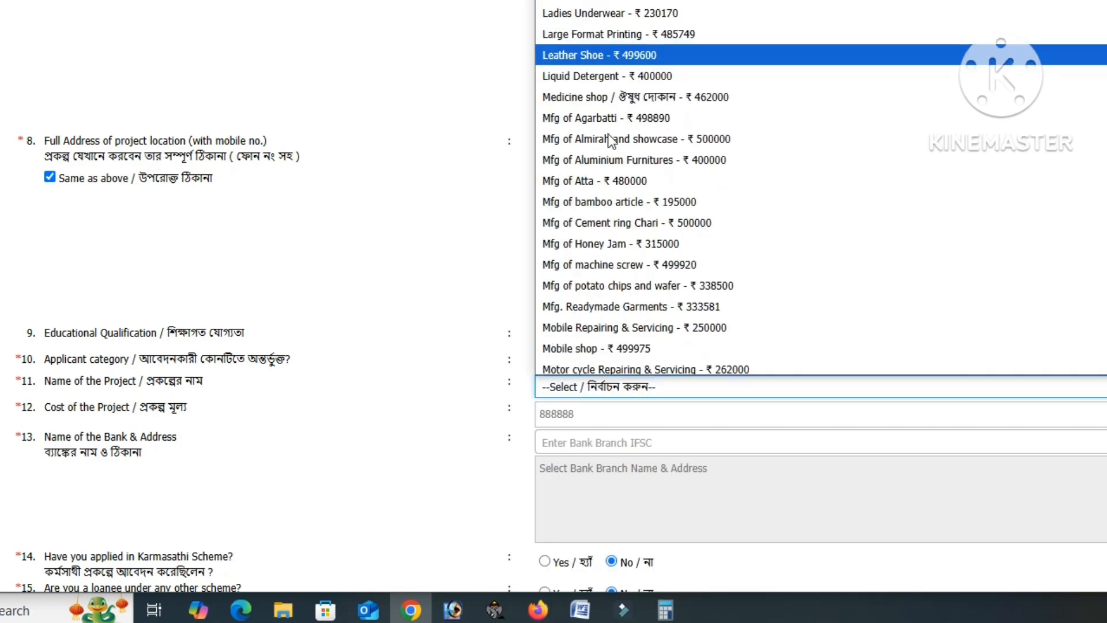
pyautogui.scroll(5, 615, 204)
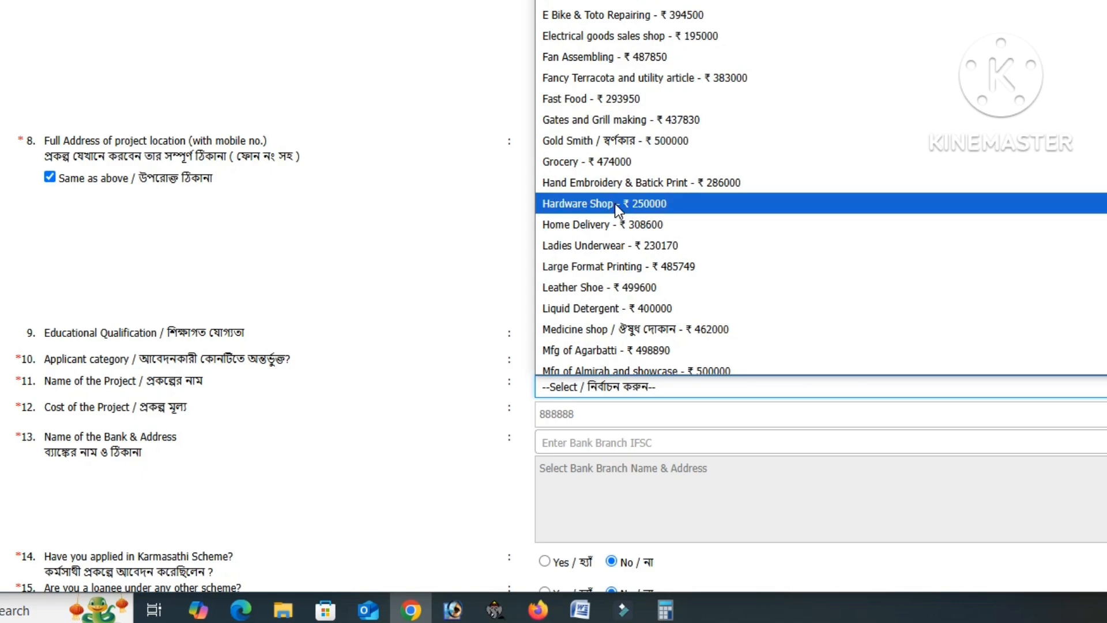
pyautogui.scroll(-3, 615, 203)
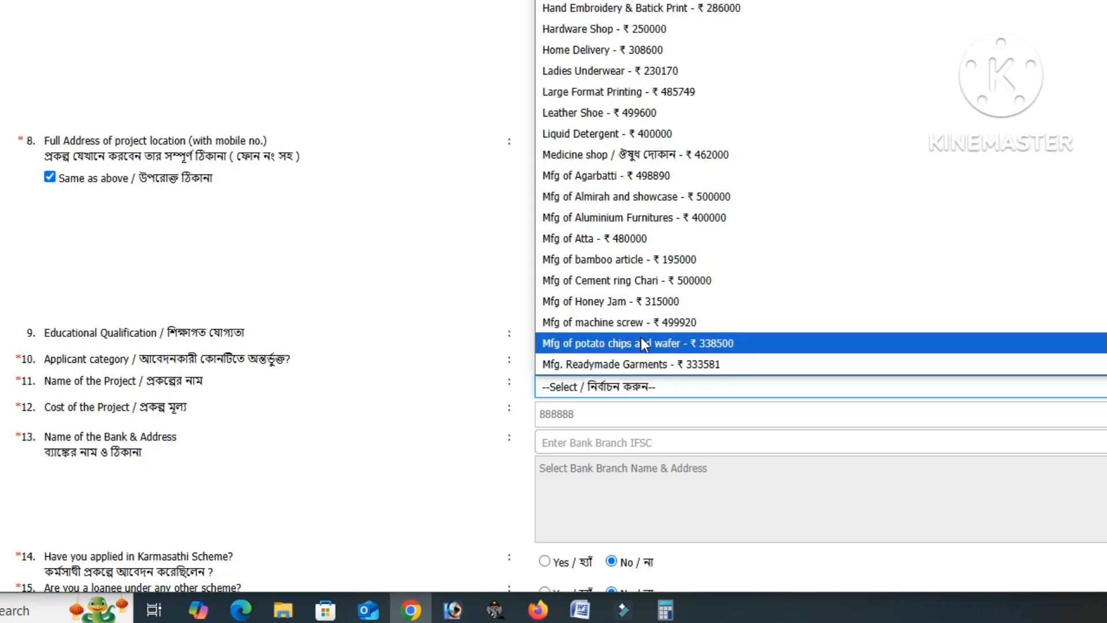
pyautogui.scroll(-3, 646, 351)
pyautogui.scroll(-3, 645, 351)
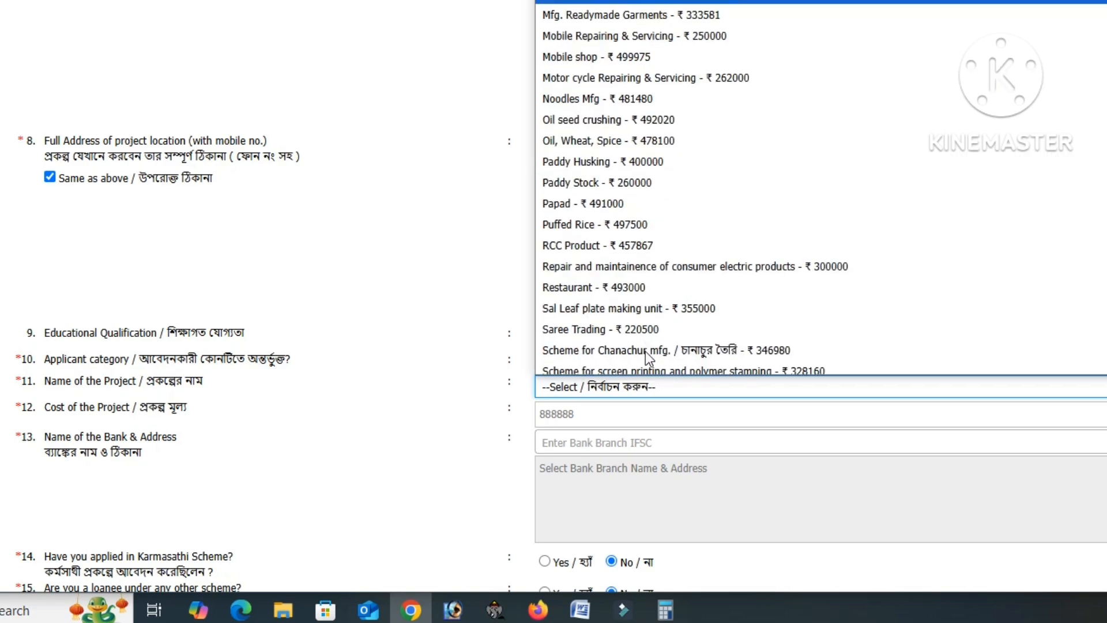
pyautogui.scroll(-3, 646, 353)
pyautogui.scroll(-3, 645, 353)
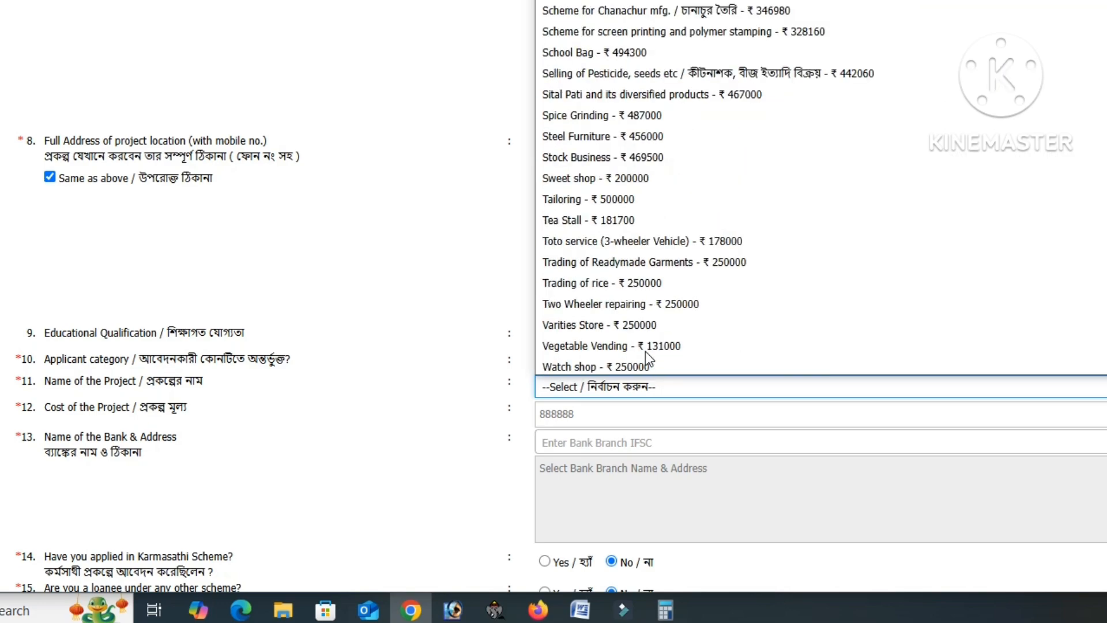
pyautogui.scroll(-2, 645, 352)
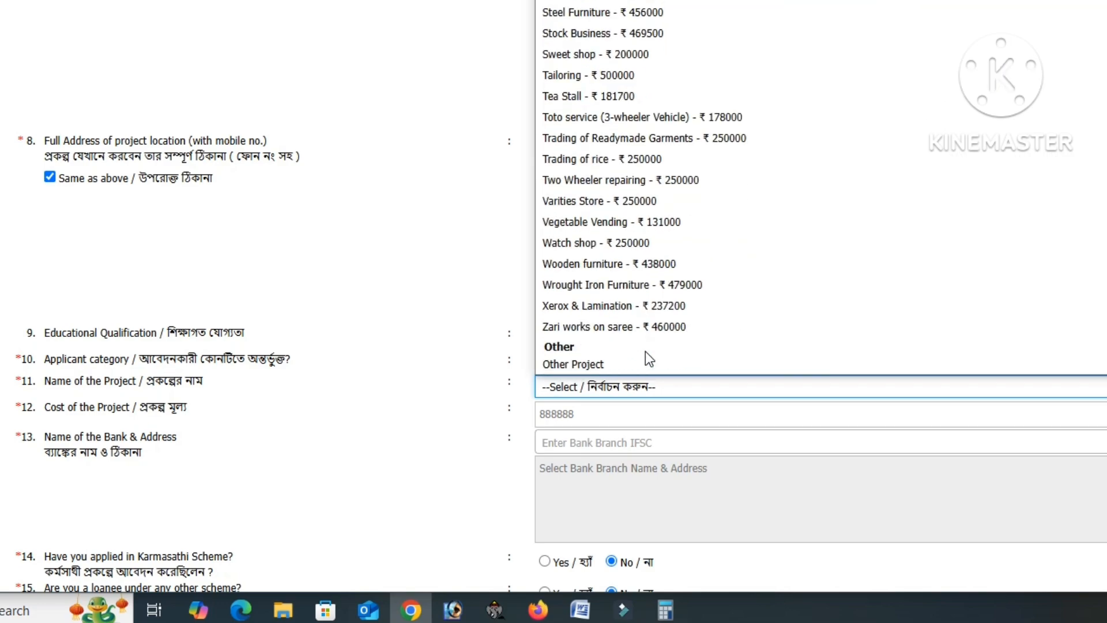
pyautogui.scroll(20, 646, 351)
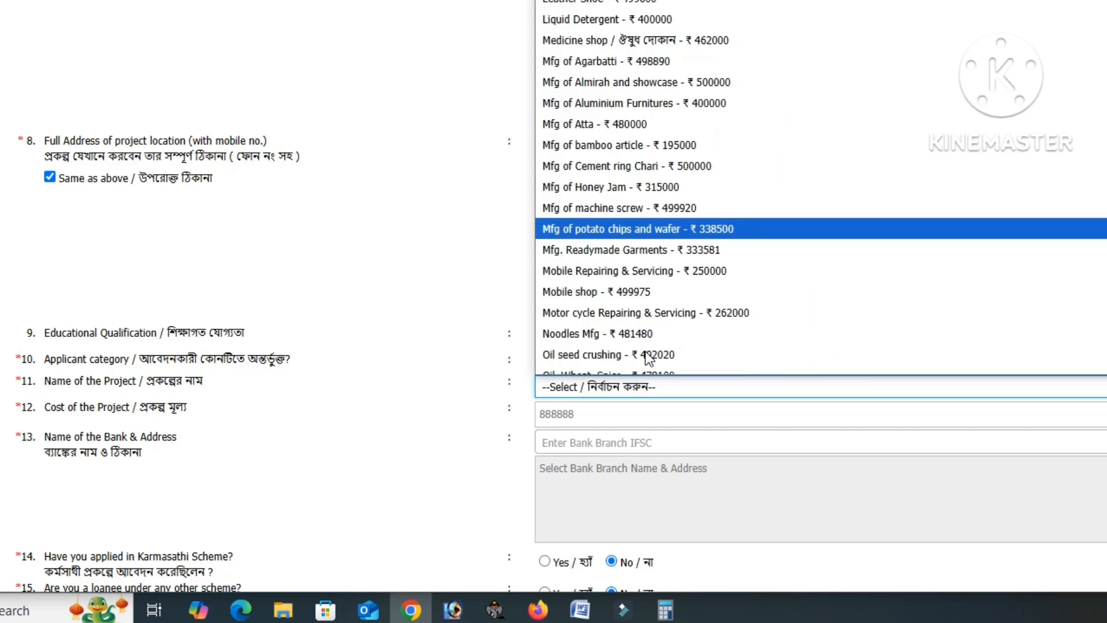
pyautogui.scroll(1, 645, 349)
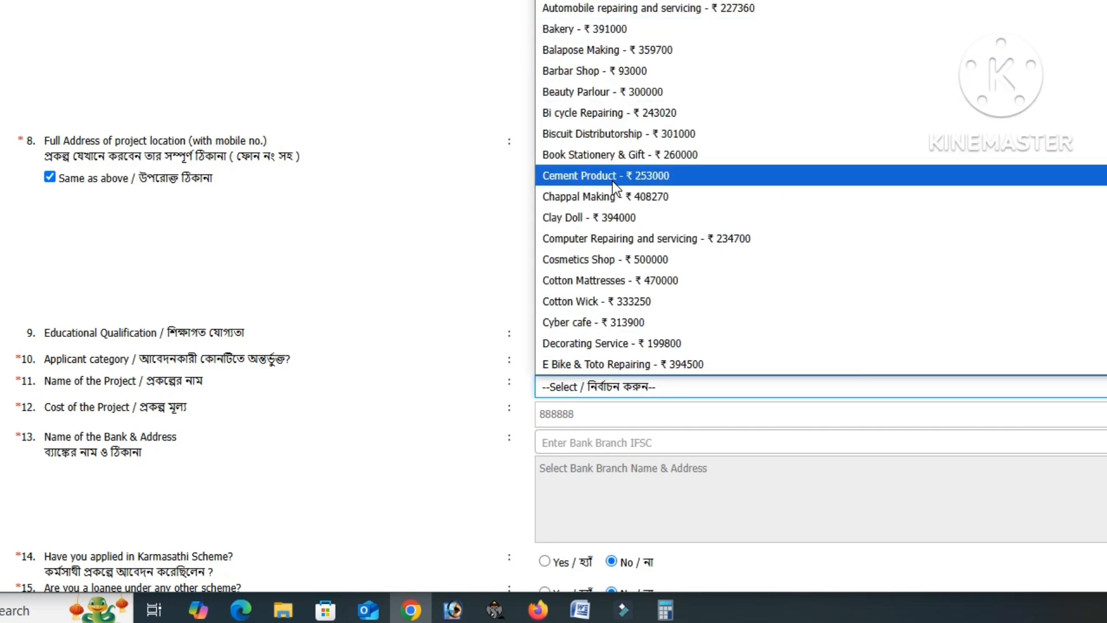
pyautogui.scroll(-3, 606, 235)
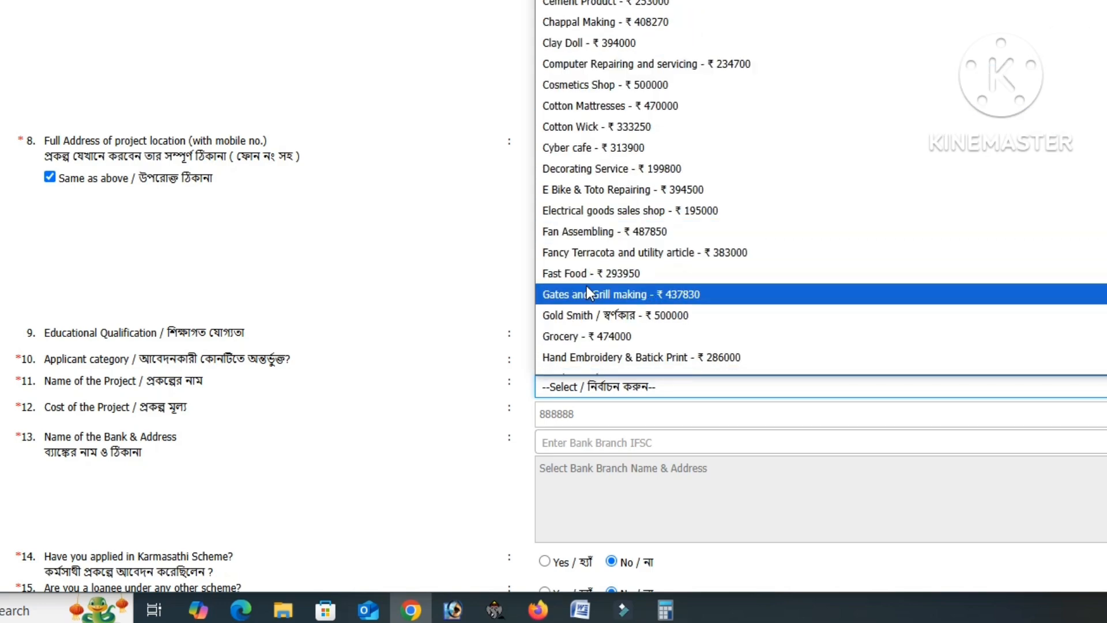
pyautogui.scroll(-3, 587, 316)
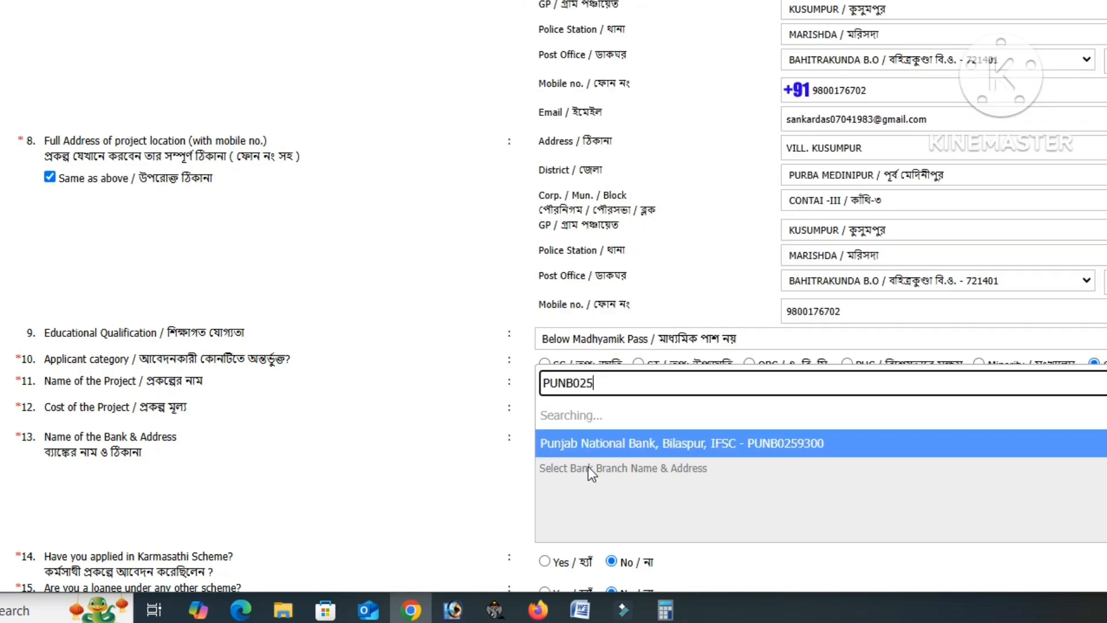
# - Enter IFSC '9300', select Punjab National Bank's Bilaspur branch, and tick the declaration
pyautogui.write('9300')
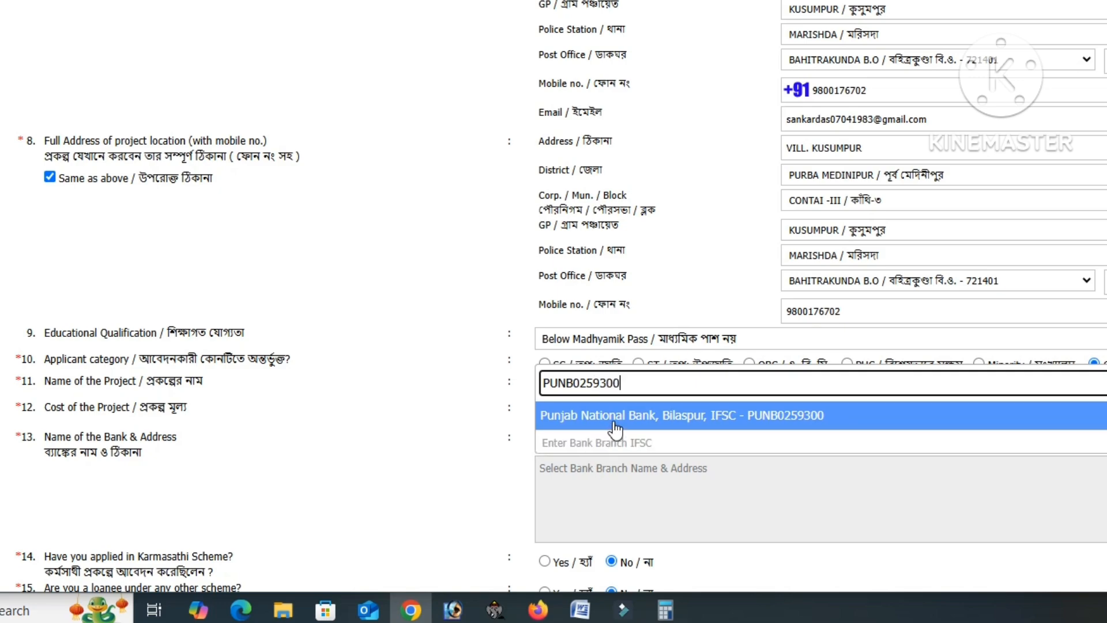
pyautogui.click(602, 424)
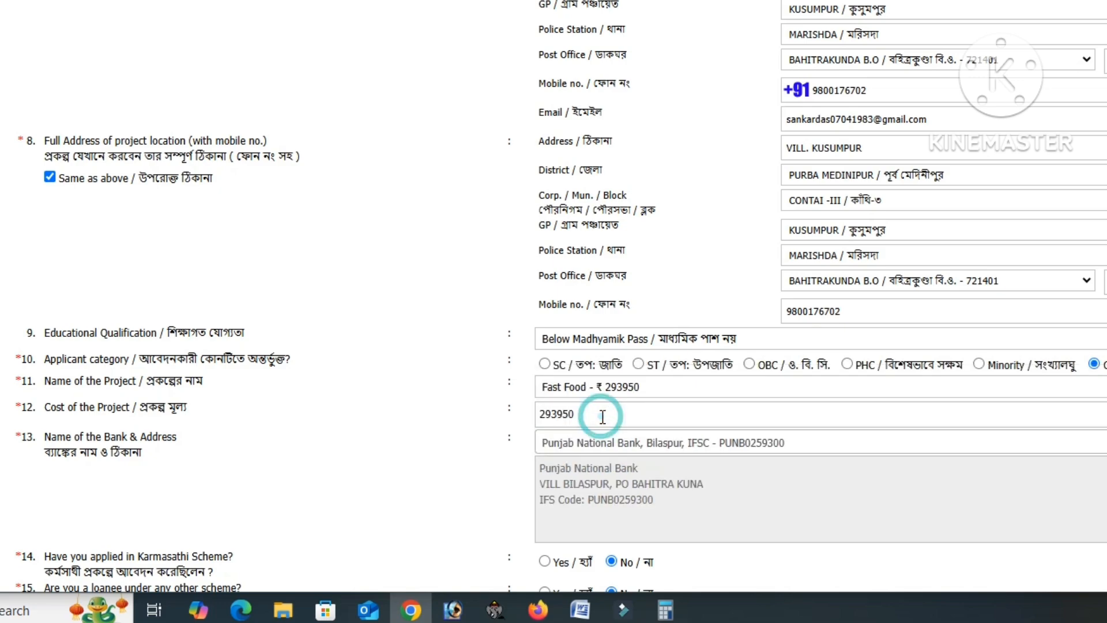
pyautogui.scroll(-3, 589, 476)
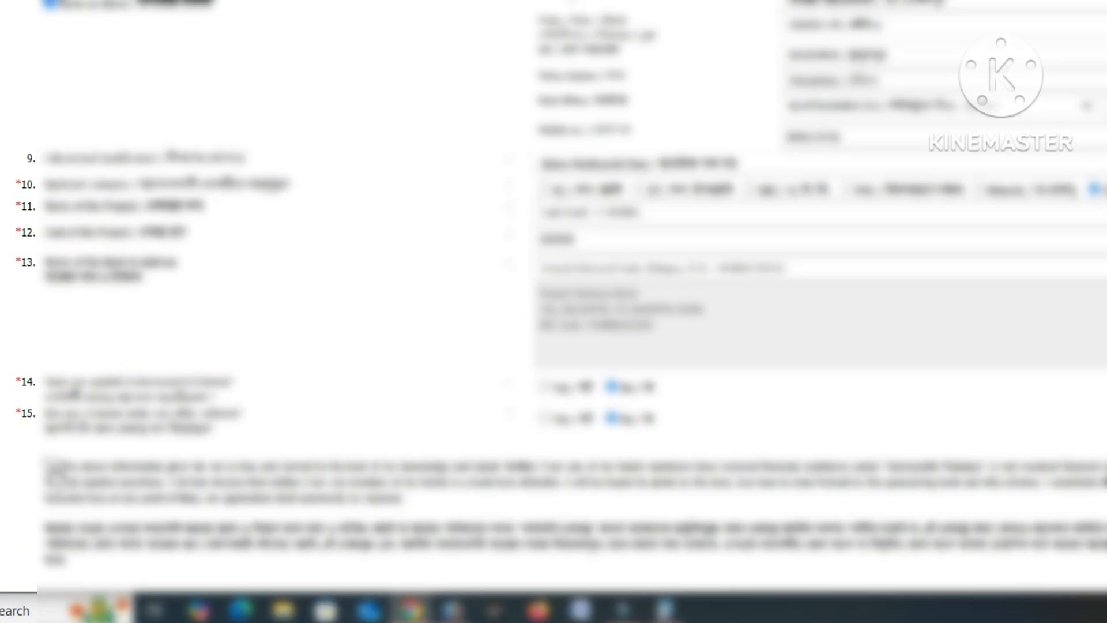
pyautogui.click(50, 464)
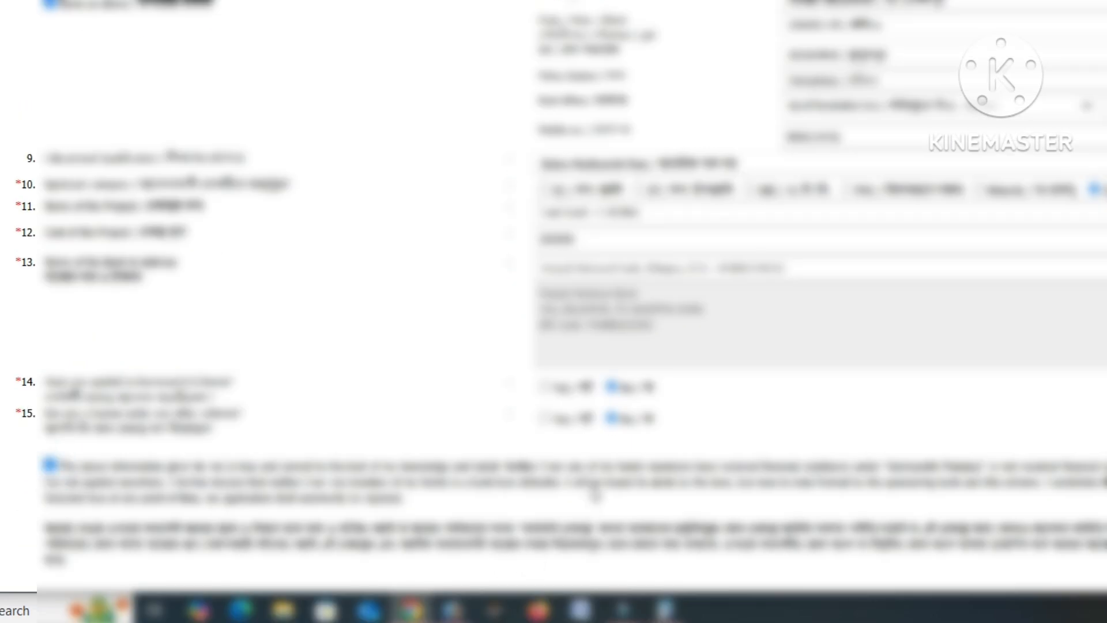
# - Attach the applicant's photo file to the form
pyautogui.scroll(8, 592, 490)
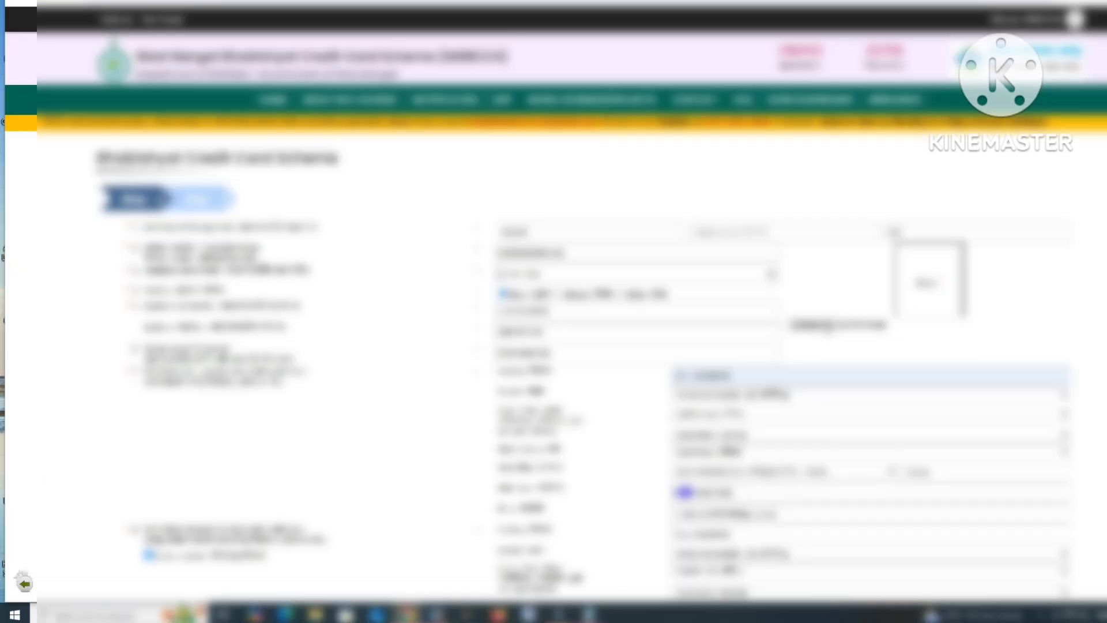
pyautogui.click(828, 324)
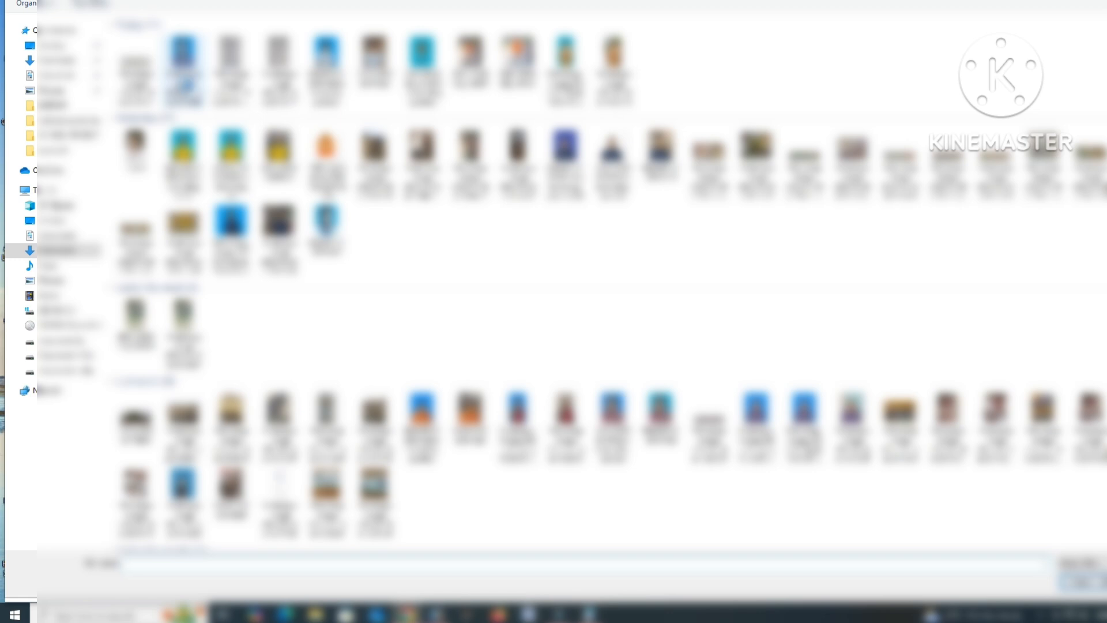
pyautogui.click(183, 72)
pyautogui.click(1082, 581)
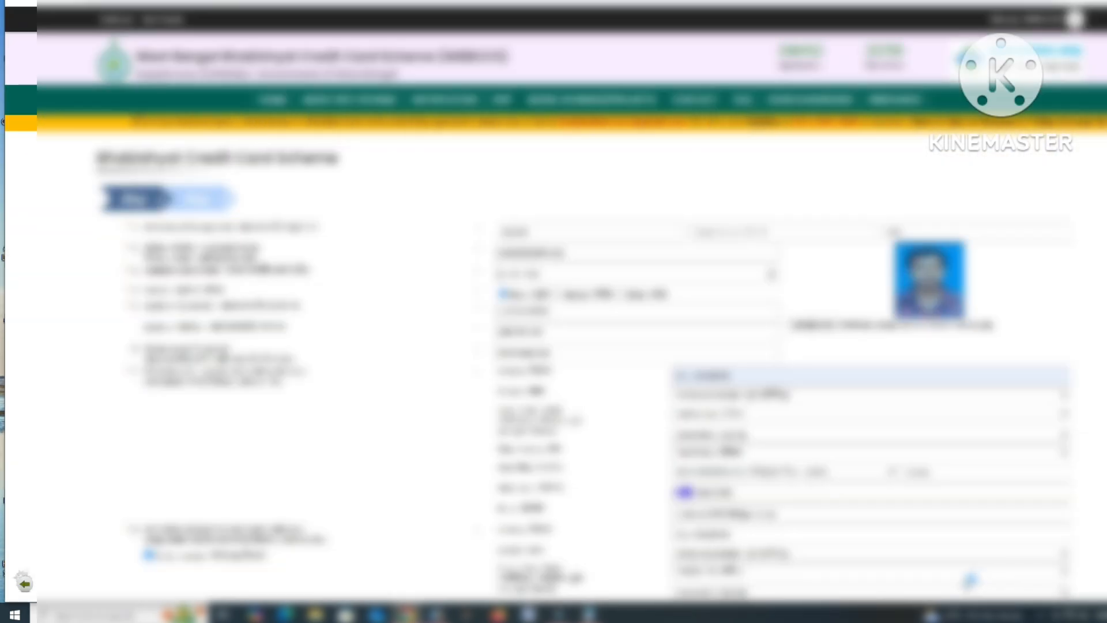
# - Attach the applicant's signature file and review the completed form
pyautogui.scroll(-12, 803, 462)
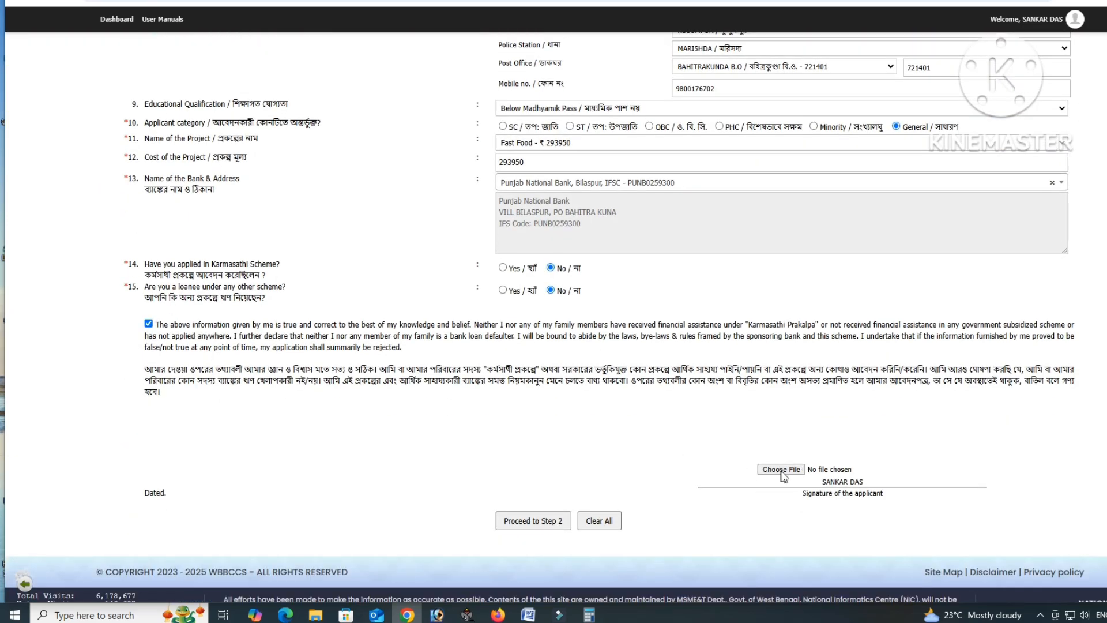
pyautogui.click(782, 471)
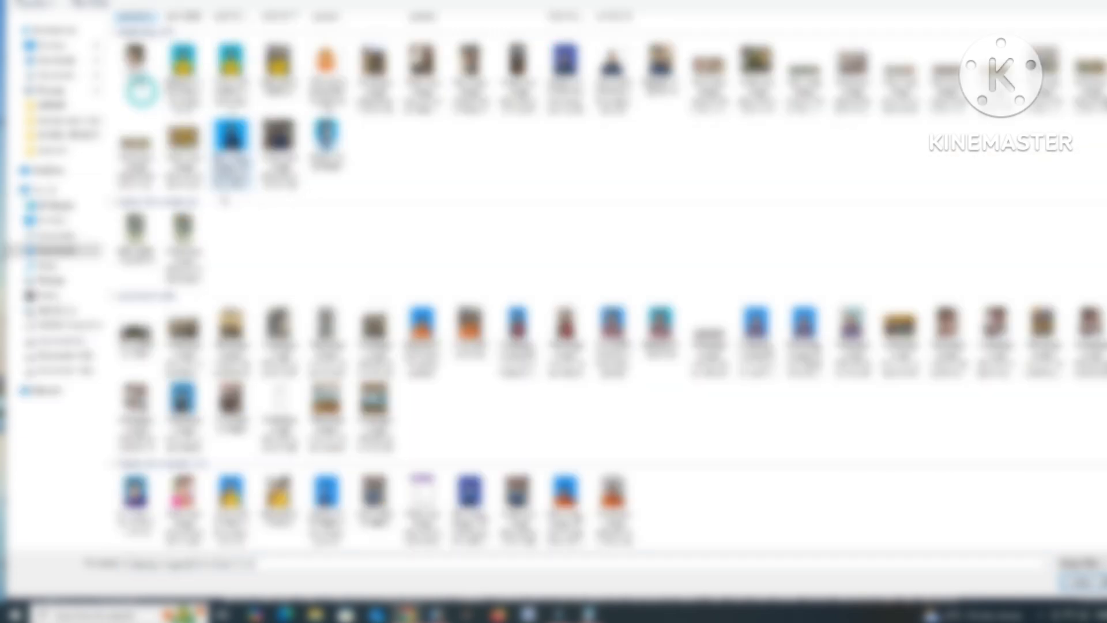
pyautogui.scroll(2, 403, 254)
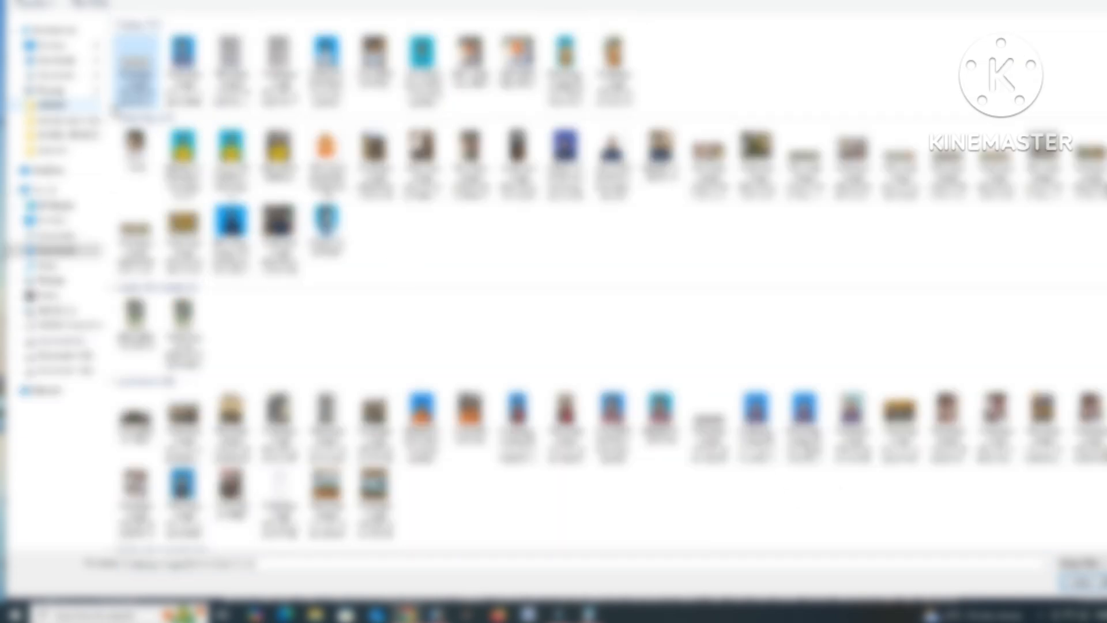
pyautogui.click(1084, 583)
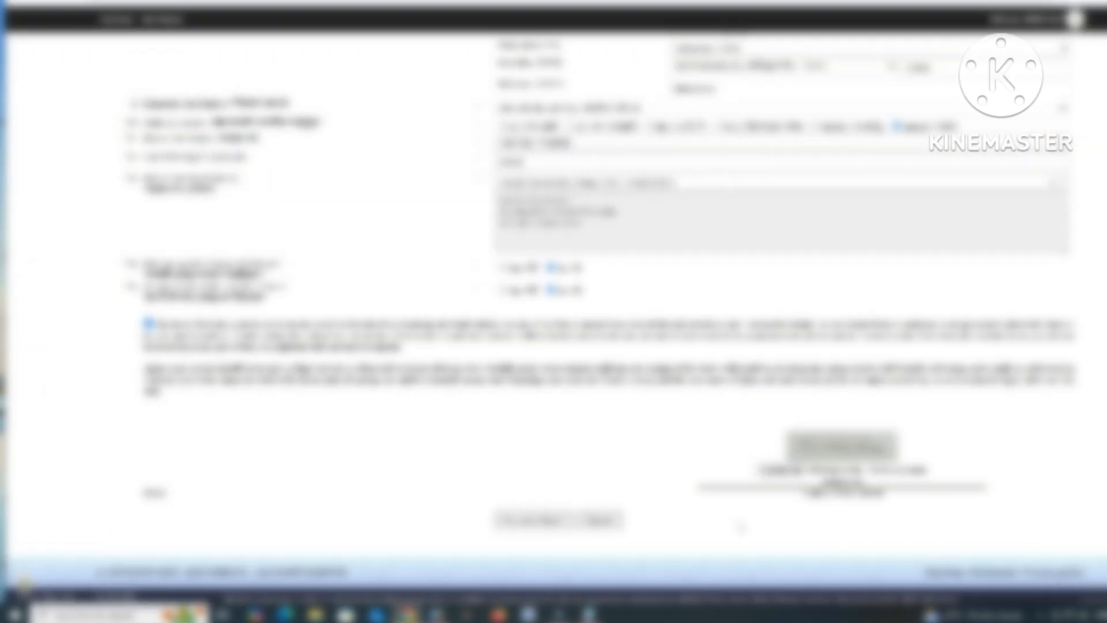
pyautogui.scroll(10, 647, 445)
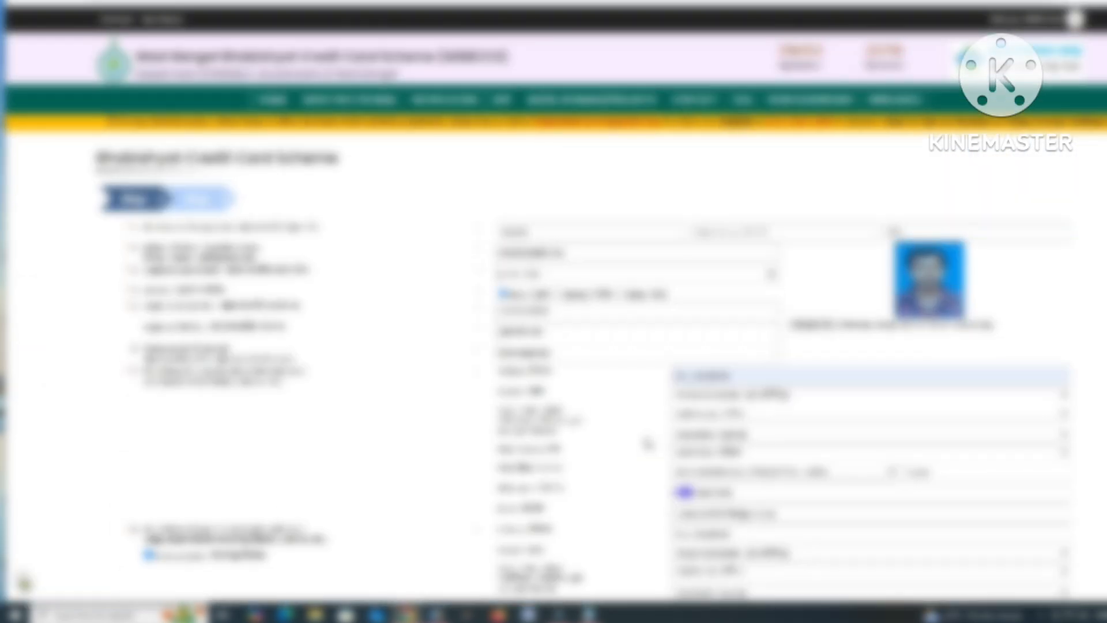
pyautogui.scroll(-10, 648, 444)
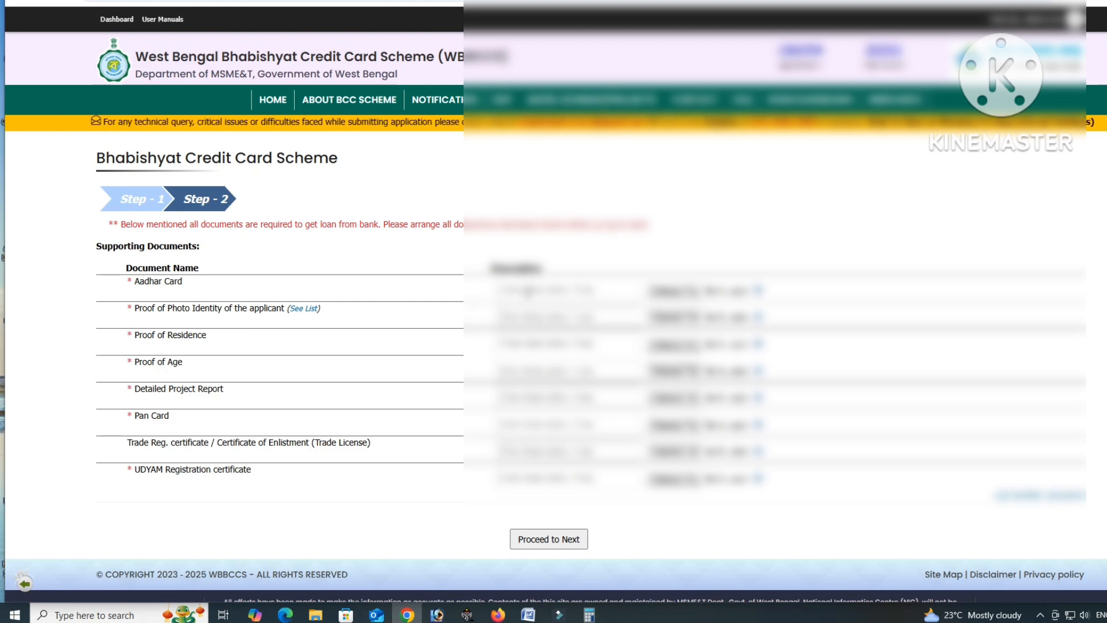
# - Describe the Aadhar Card document as 'Aadhar' and upload the Aadhaar PDF
pyautogui.click(527, 291)
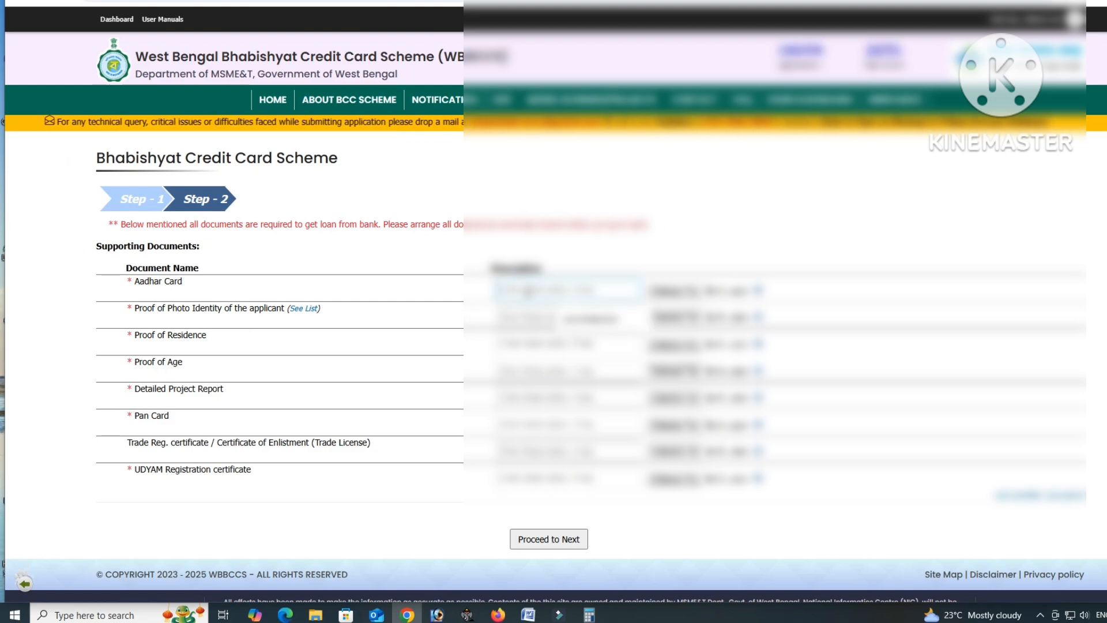
pyautogui.write('Aadhar')
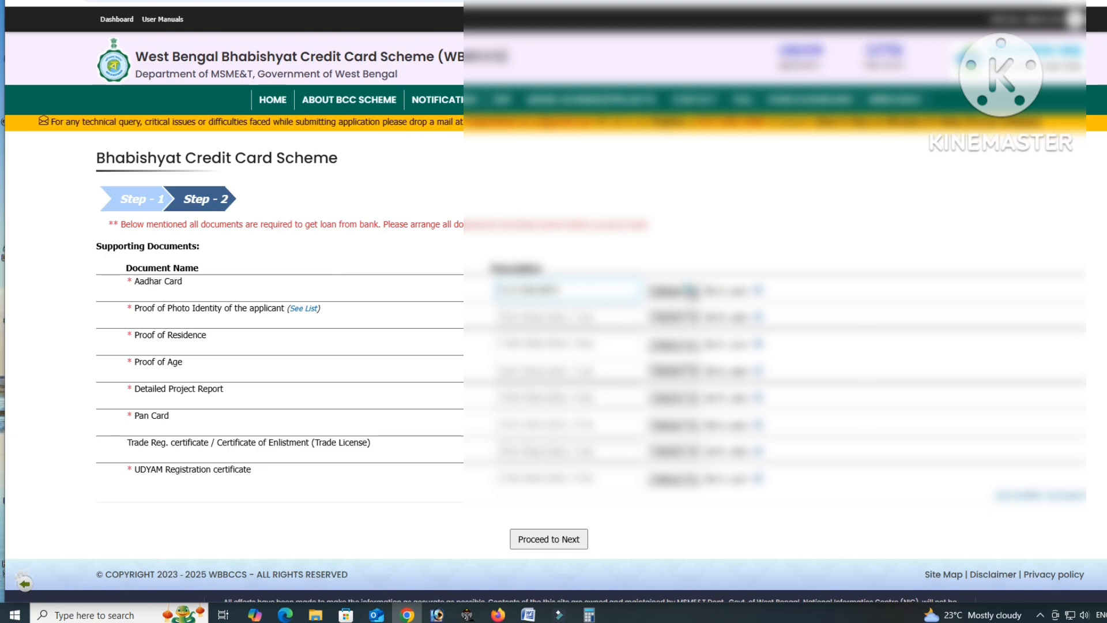
pyautogui.click(689, 291)
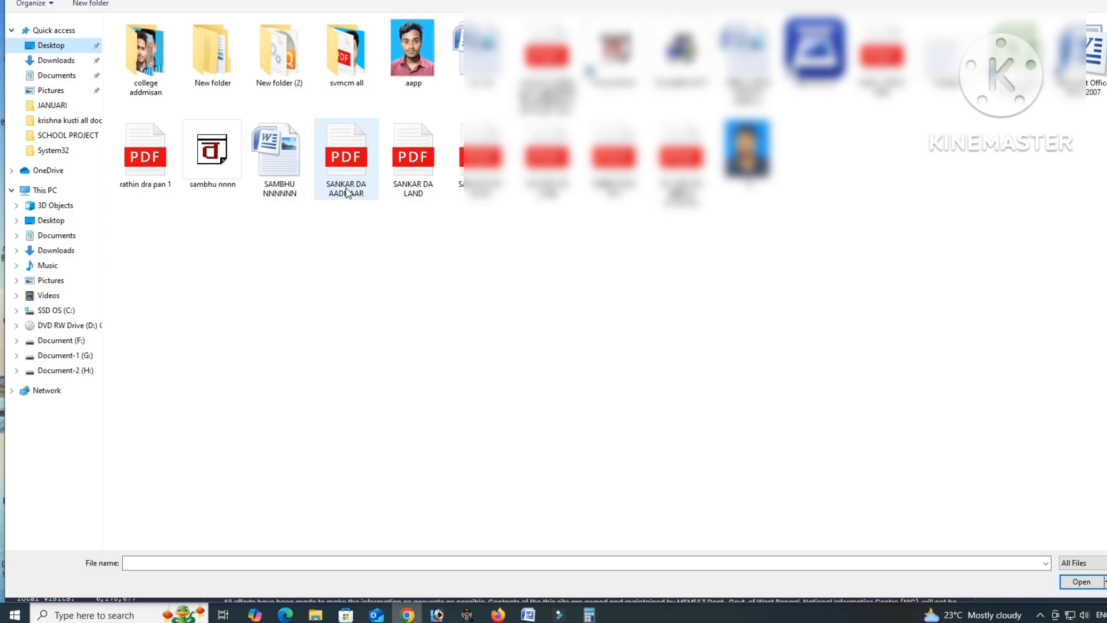
pyautogui.click(347, 192)
pyautogui.click(1064, 583)
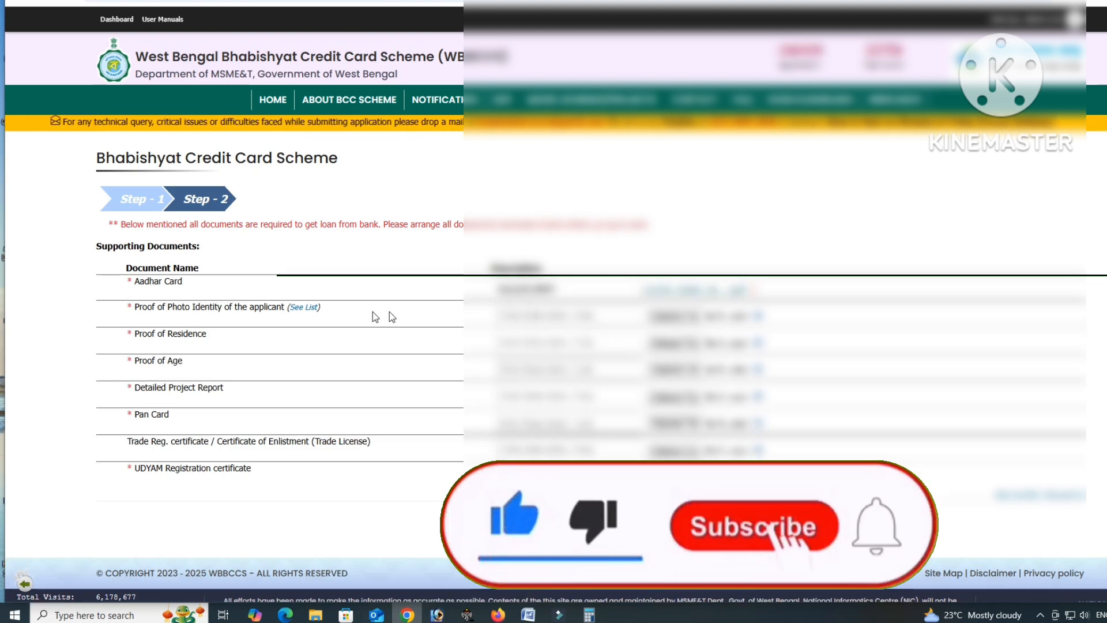
# - Check the acceptable photo ID list and describe the photo identity proof as 'VOTER CARDD'
pyautogui.click(313, 306)
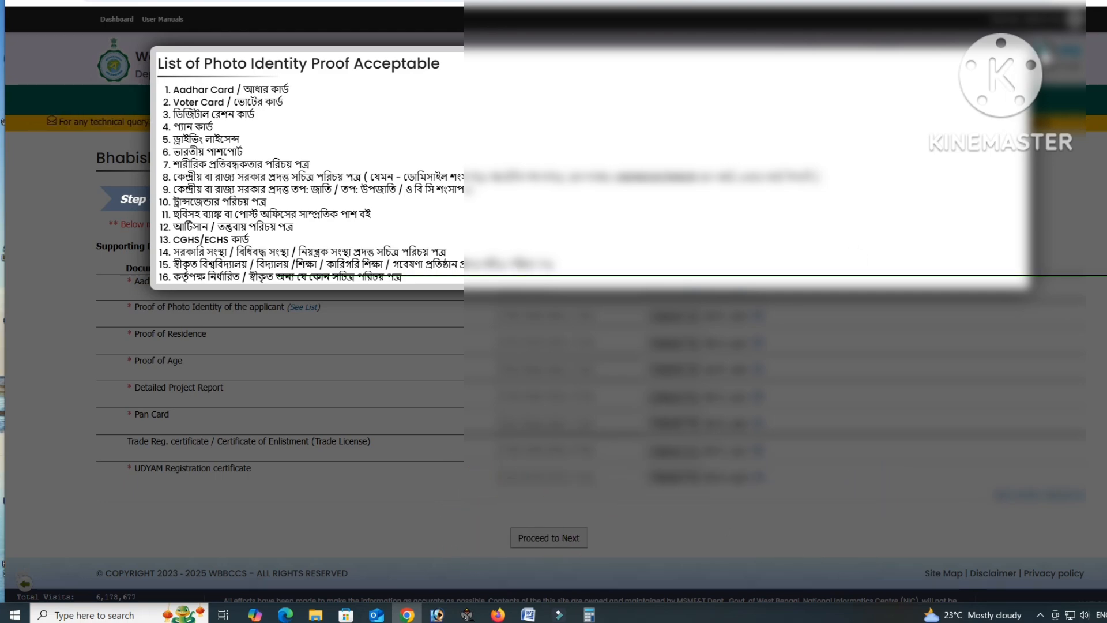
pyautogui.click(1042, 51)
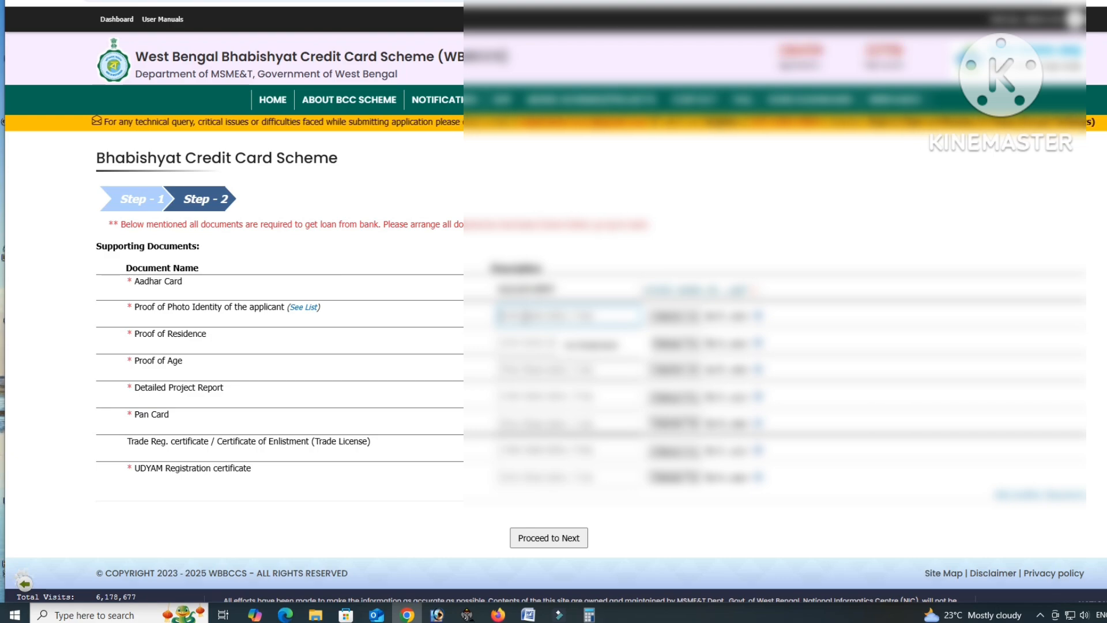
pyautogui.write('VOTE')
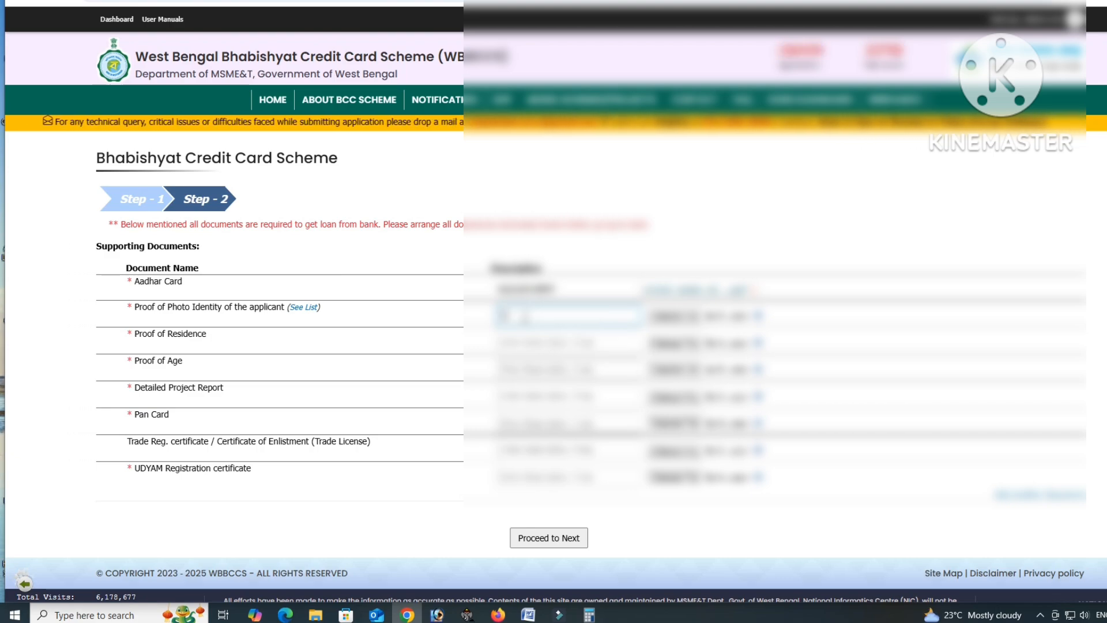
pyautogui.write('R CARD')
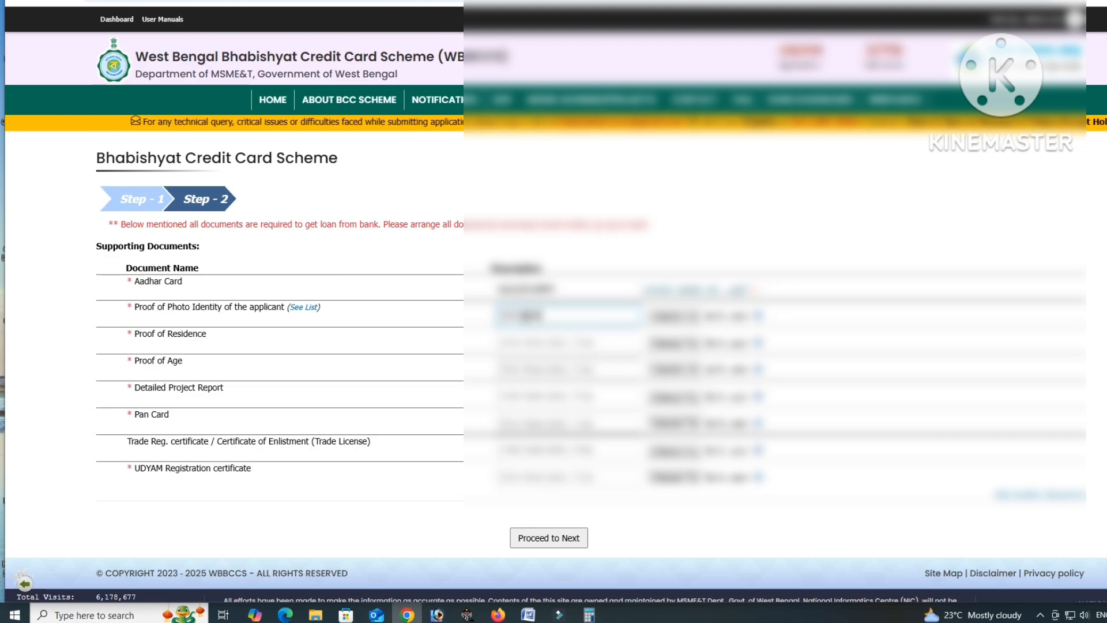
pyautogui.write('D')
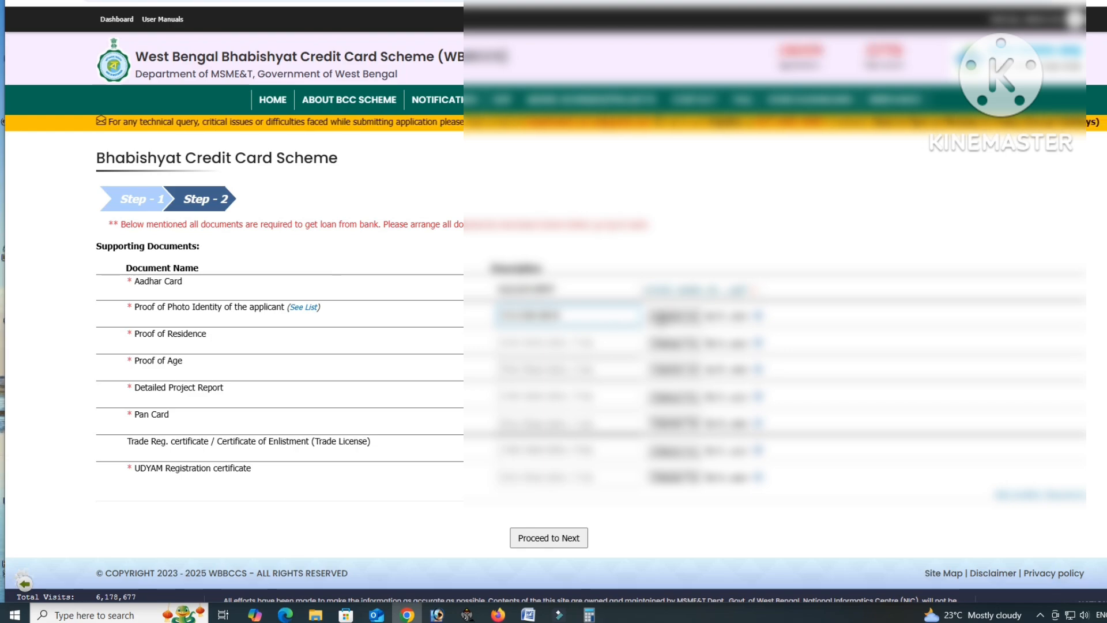
pyautogui.click(659, 316)
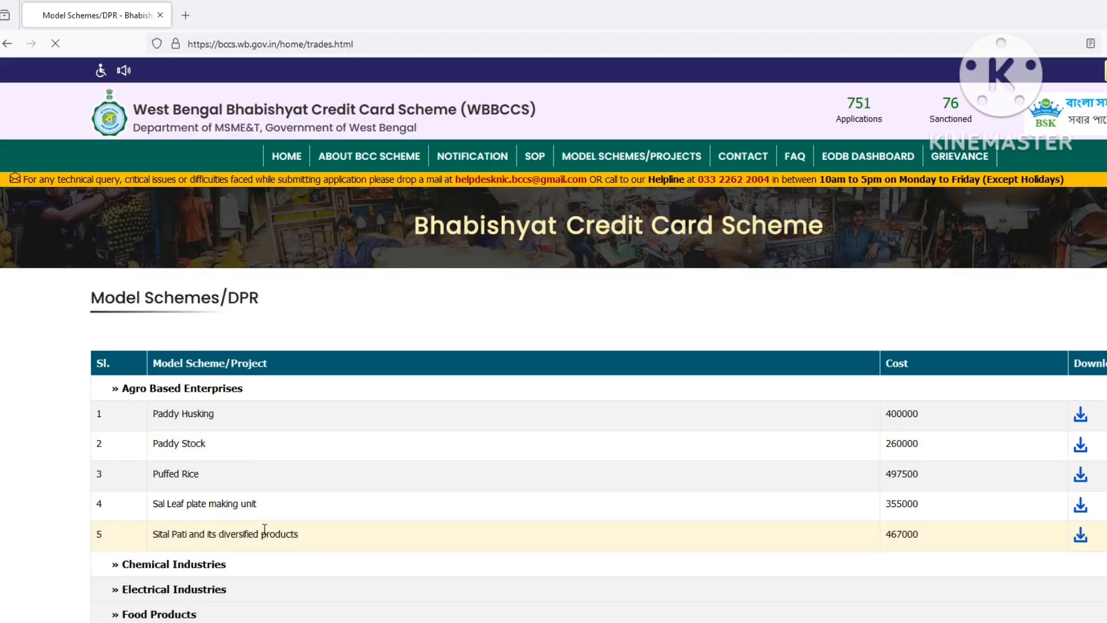
# - Under Food Products, download the Fast Food project report and open the .docx
pyautogui.scroll(-1, 265, 529)
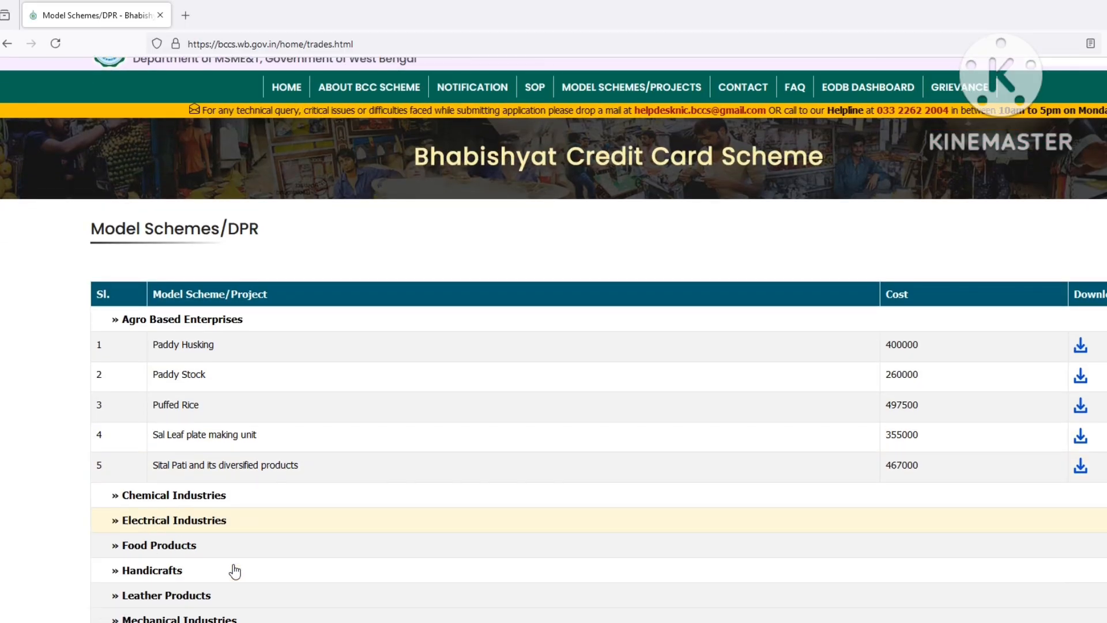
pyautogui.click(216, 544)
pyautogui.scroll(-3, 334, 544)
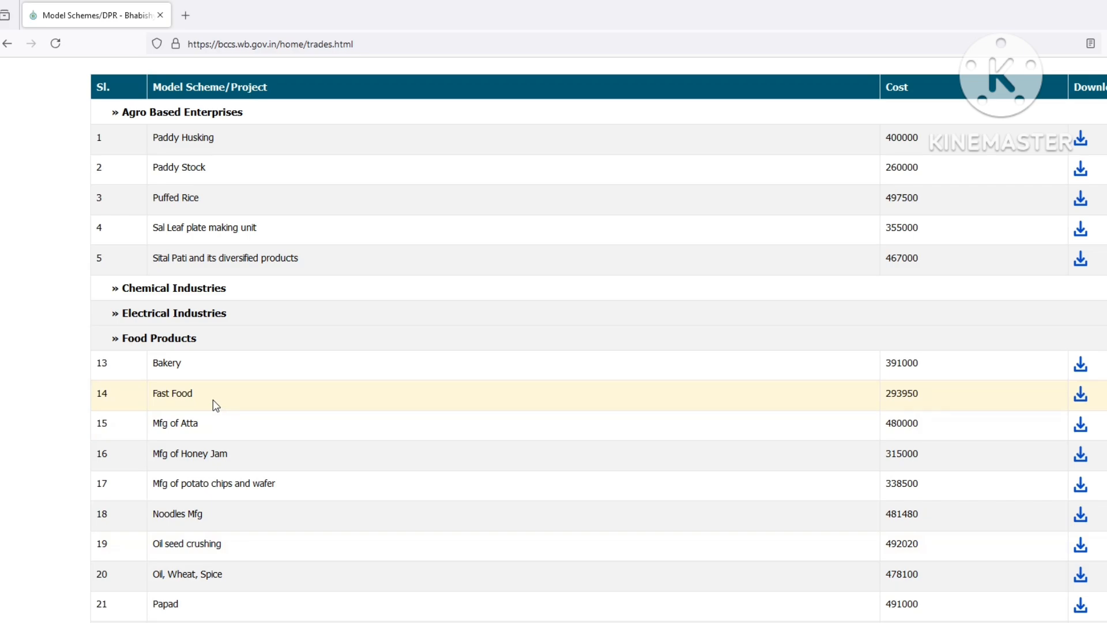
pyautogui.click(1079, 398)
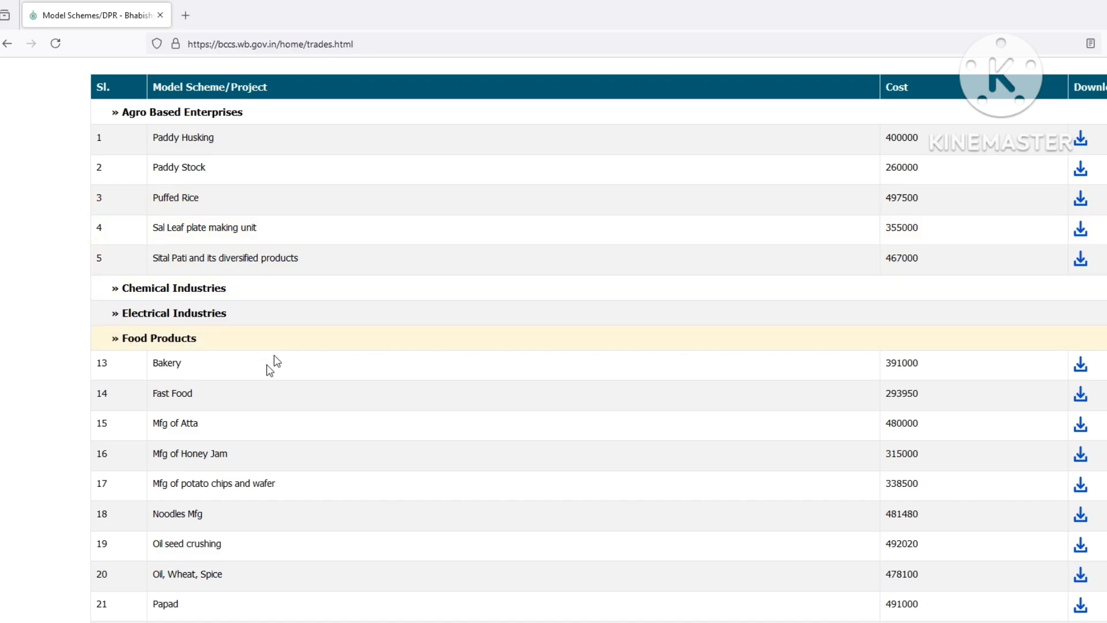
pyautogui.click(1082, 398)
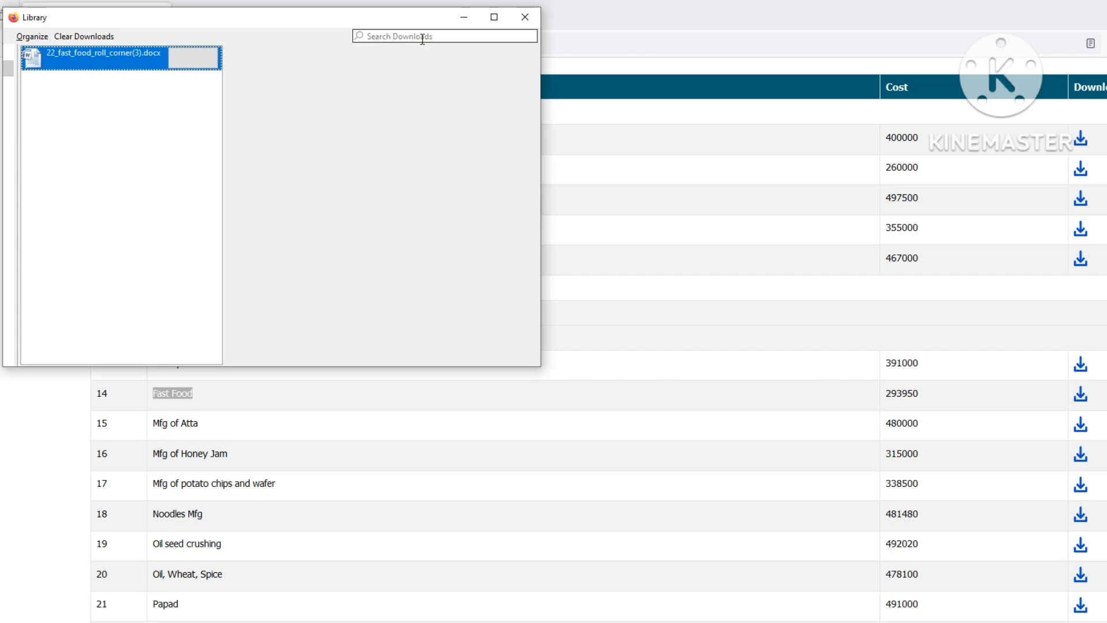
pyautogui.doubleClick(109, 55)
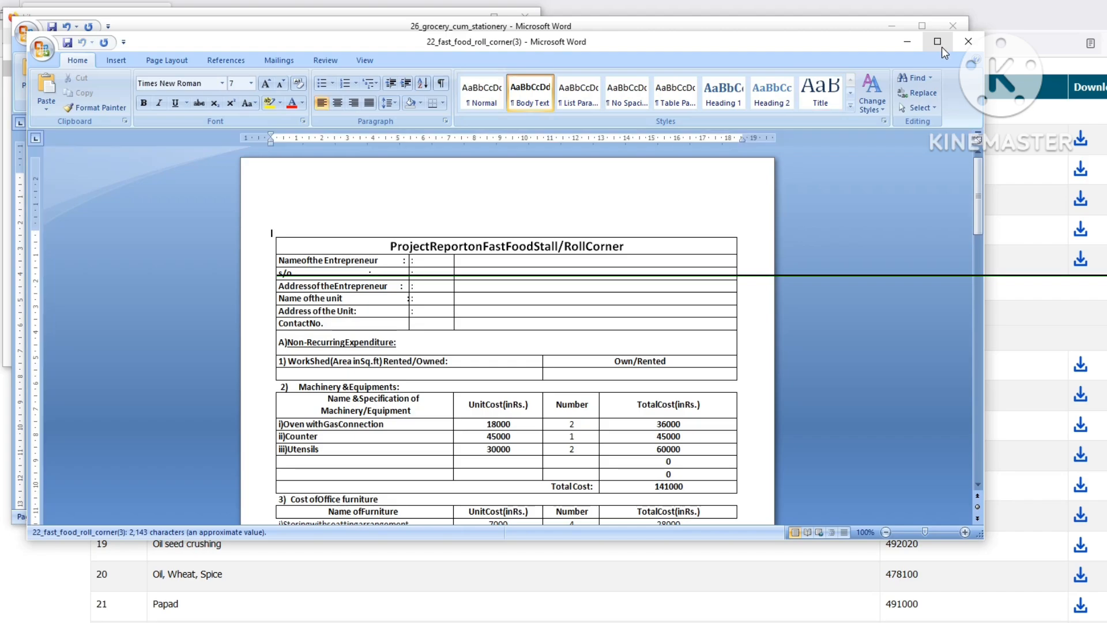
# - Maximize the 22_fast_food_roll_corner(3) Word window
pyautogui.click(942, 46)
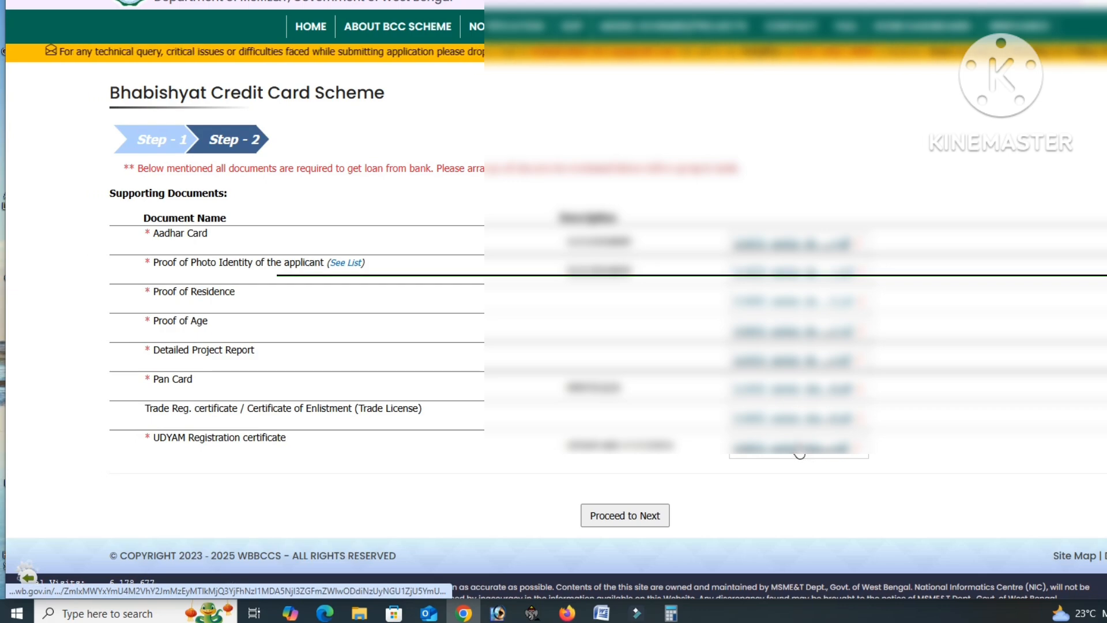
# - Move from the supporting documents to the application preview and review it down the page
pyautogui.click(634, 515)
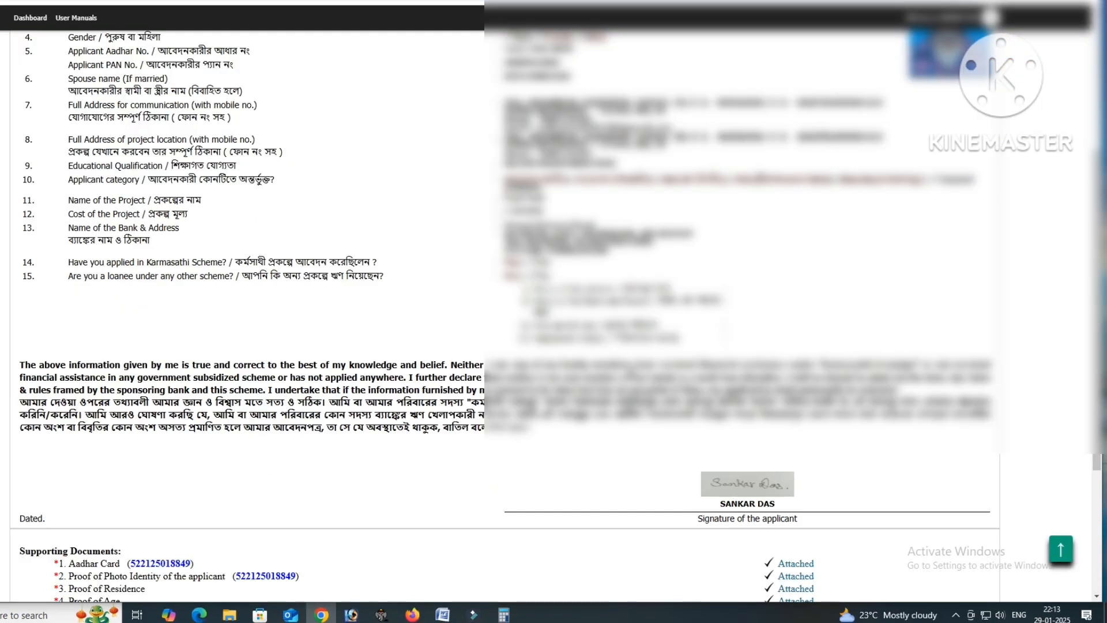
pyautogui.scroll(-1, 631, 371)
pyautogui.scroll(-2, 632, 377)
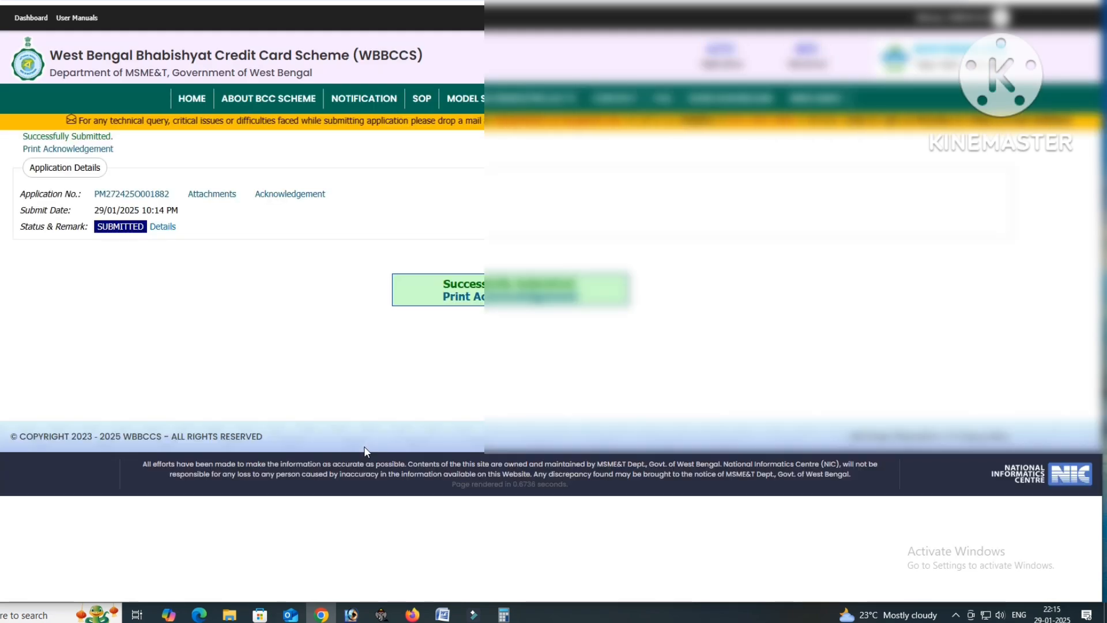
# - Open the acknowledgement receipt PDF and bring up its print dialog with Save as PDF
pyautogui.click(484, 297)
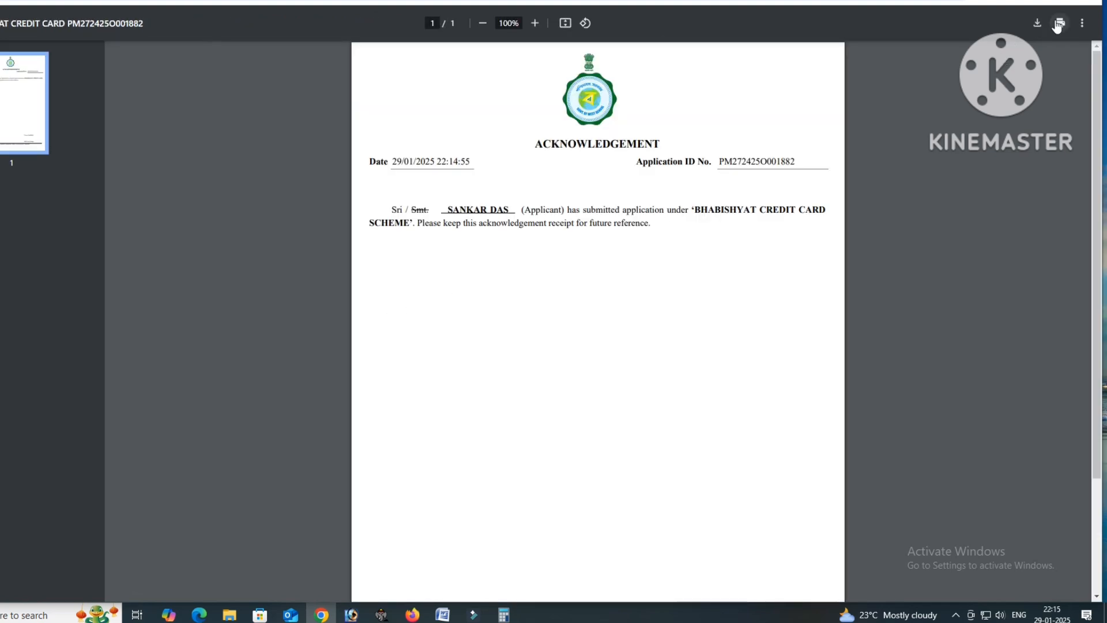
pyautogui.click(1059, 23)
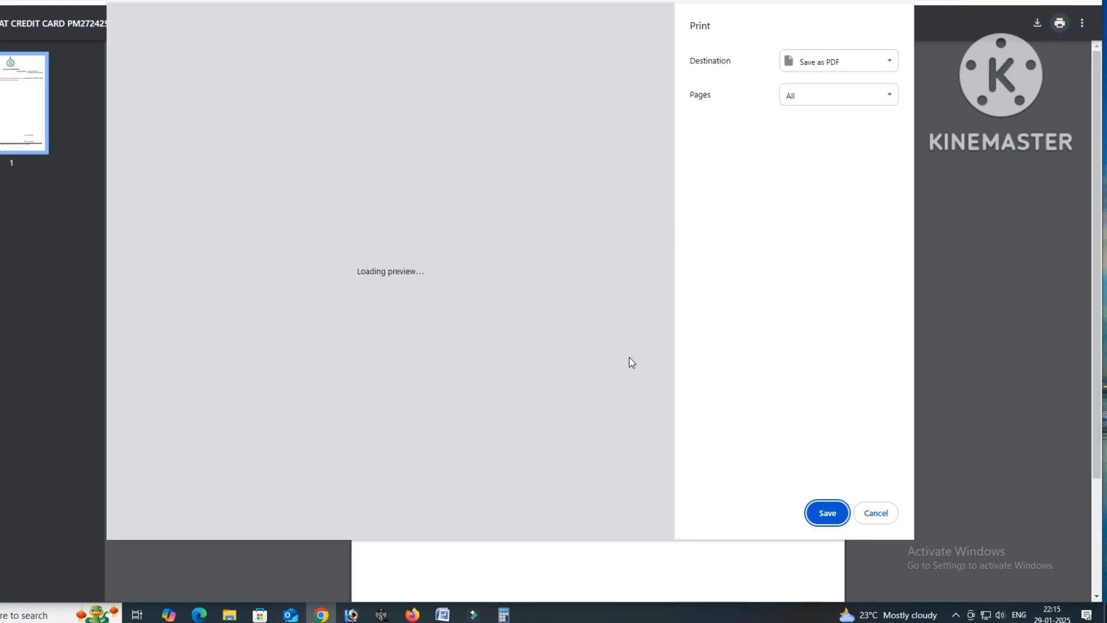